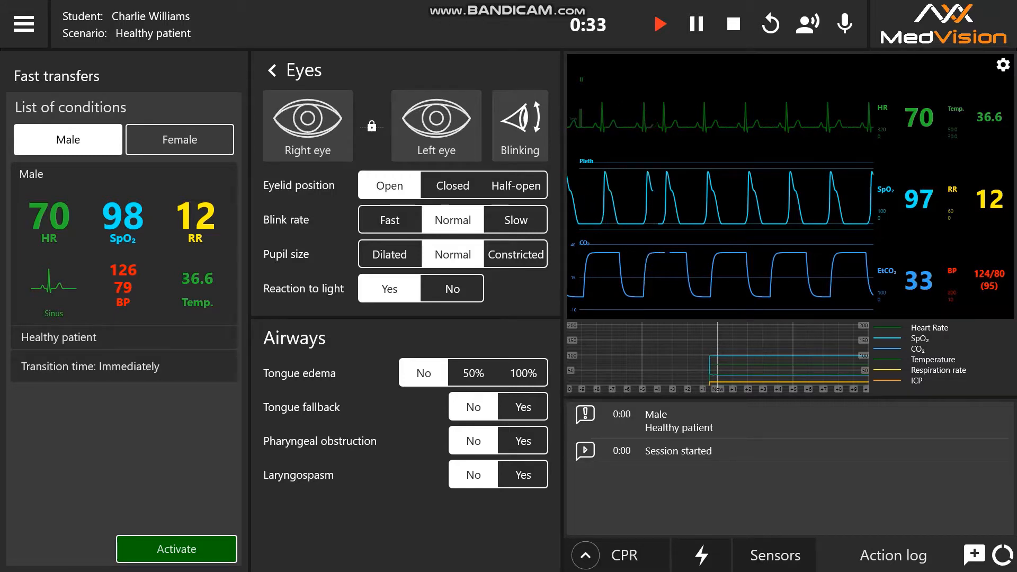
- Leave the eye settings and review the airway options for tongue edema, tongue fallback, pharyngeal obstruction and laryngospasm
left_click(272, 71)
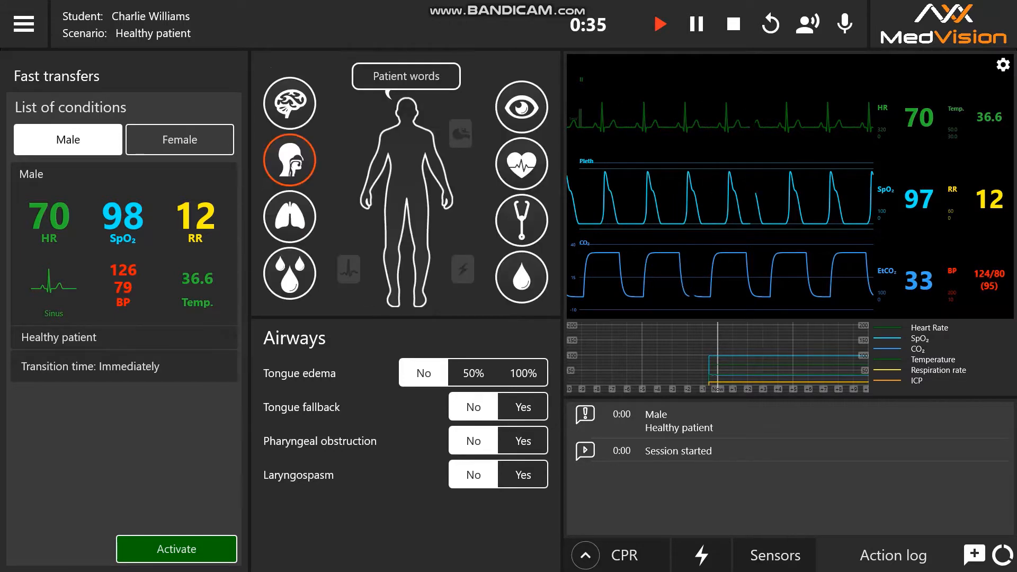
left_click(290, 160)
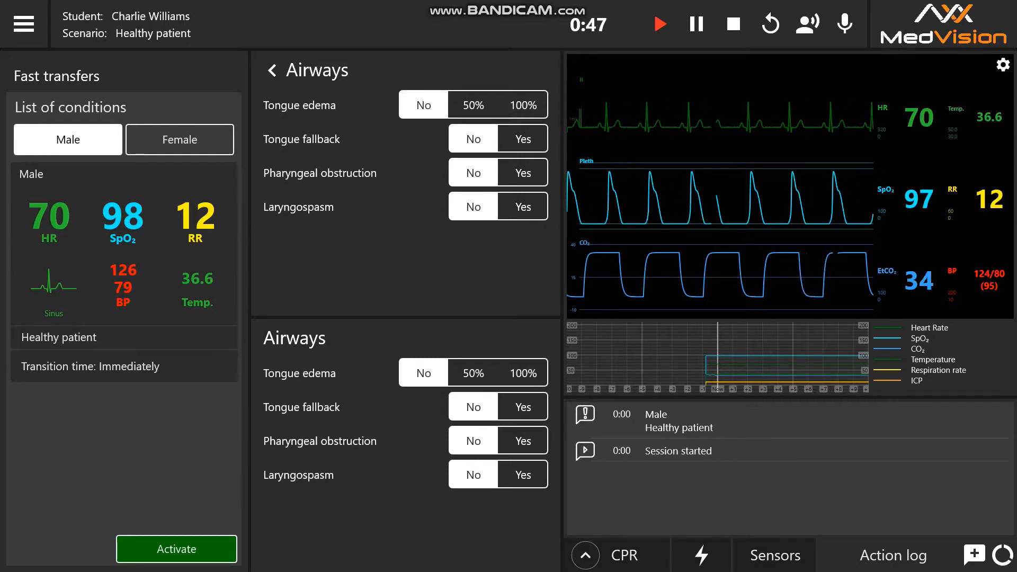
left_click(272, 70)
- Try the central pulse strength at weak, minimum and strong, and return it to Normal
left_click(407, 169)
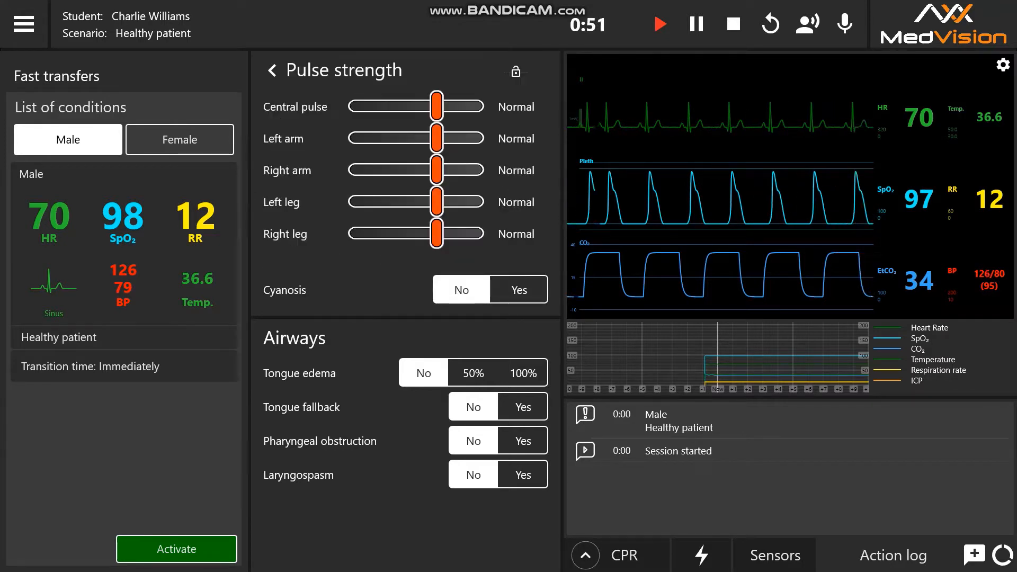
left_click(395, 106)
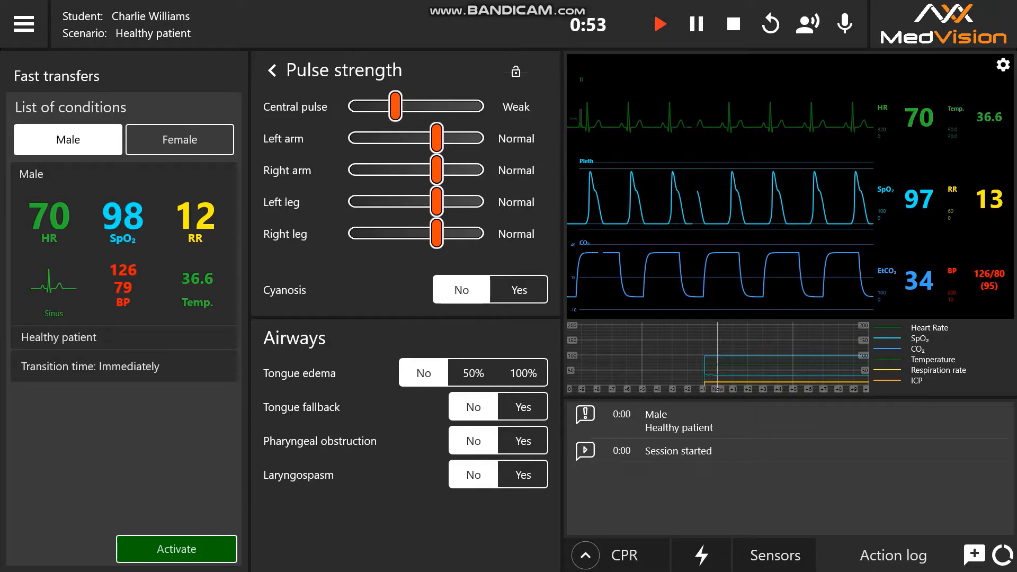
left_click(355, 107)
left_click(477, 107)
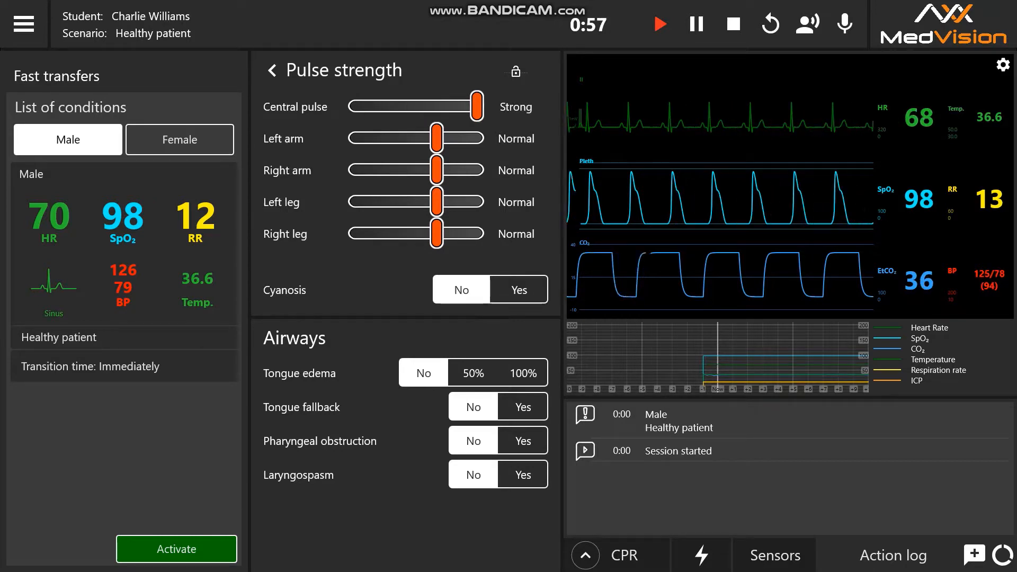
left_click(437, 106)
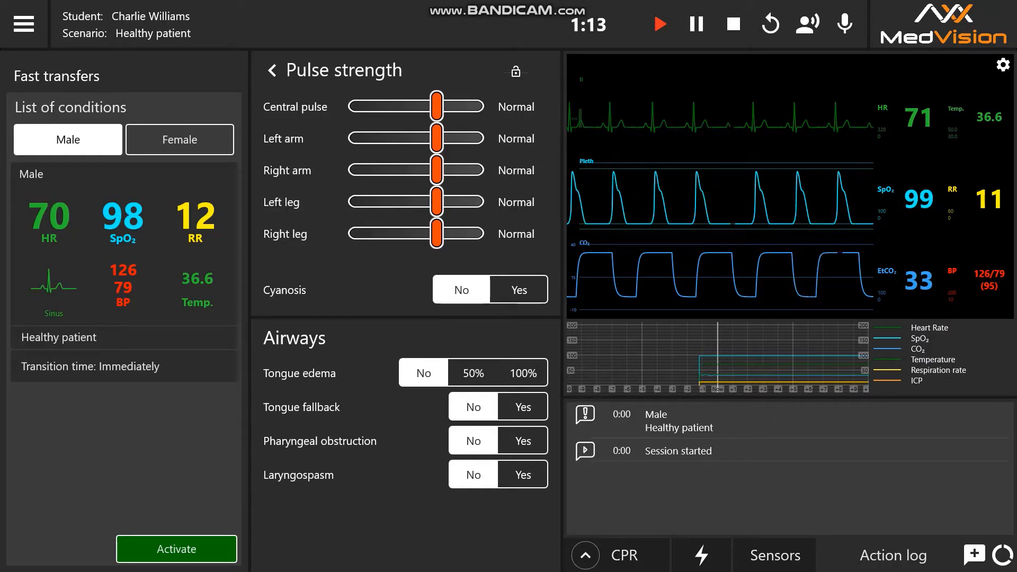
left_click(273, 70)
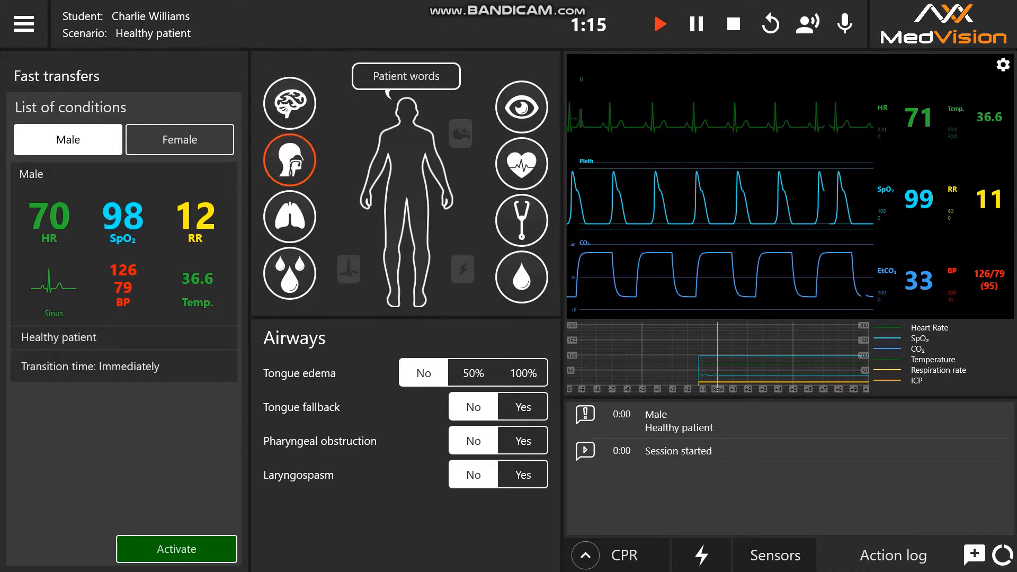
- Review the lung settings and the available presets, keeping the Normal preset
left_click(406, 148)
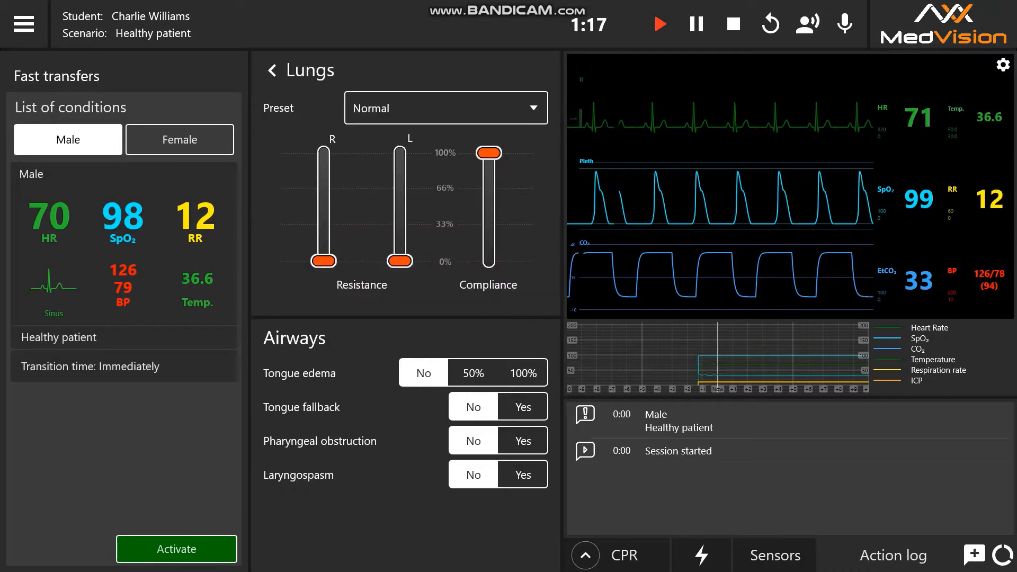
left_click(446, 108)
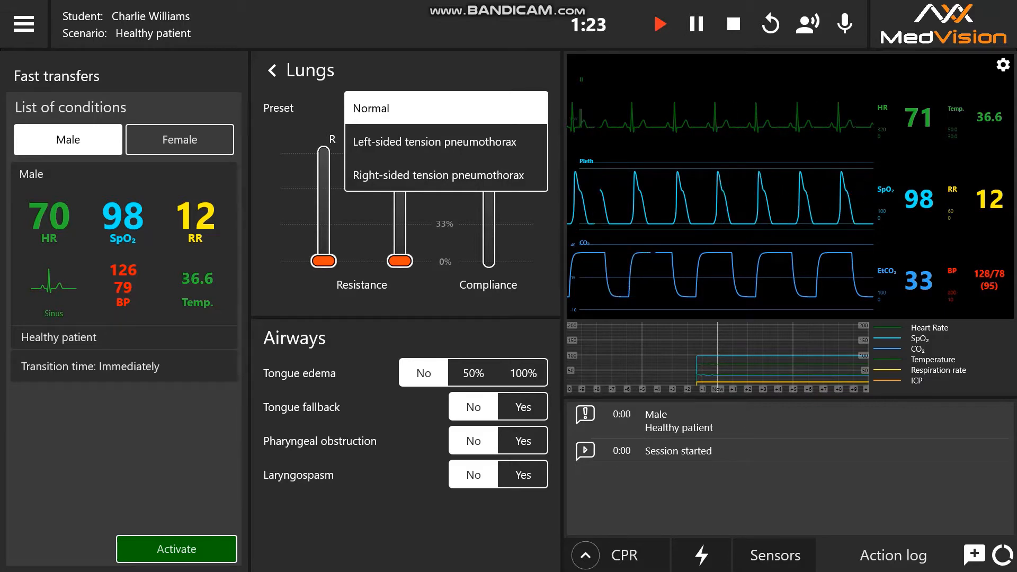
key("Escape")
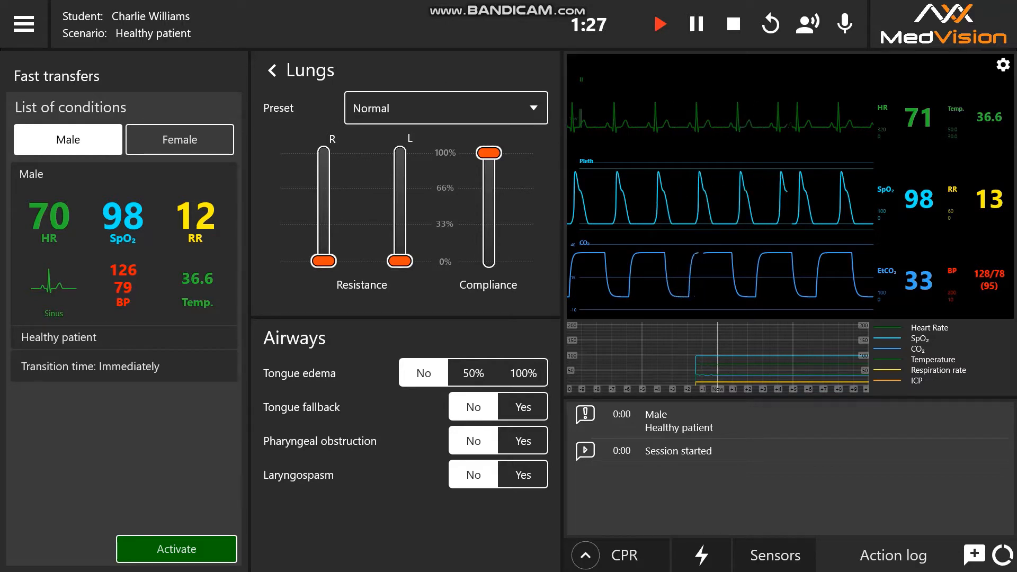
left_click(272, 70)
- Review the heart sounds available for auscultation and keep Normal heart sound
left_click(522, 220)
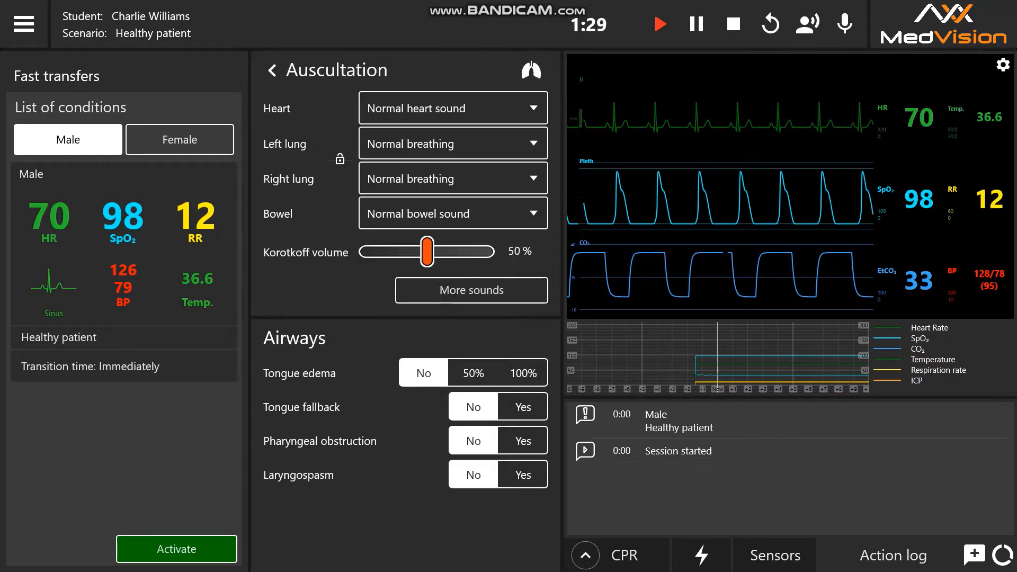
left_click(453, 108)
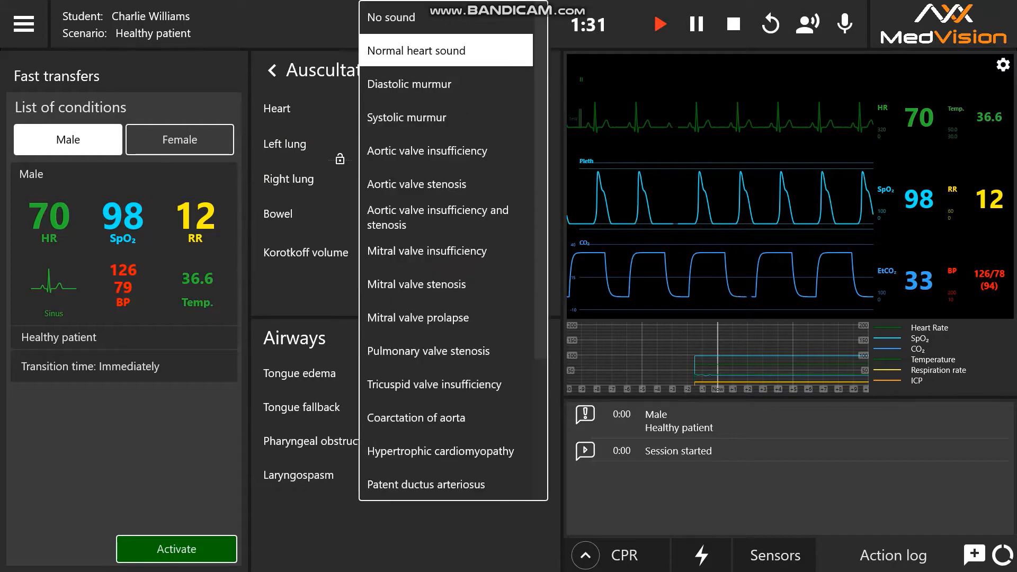
scroll(453, 250, "down", 4)
scroll(453, 250, "up", 4)
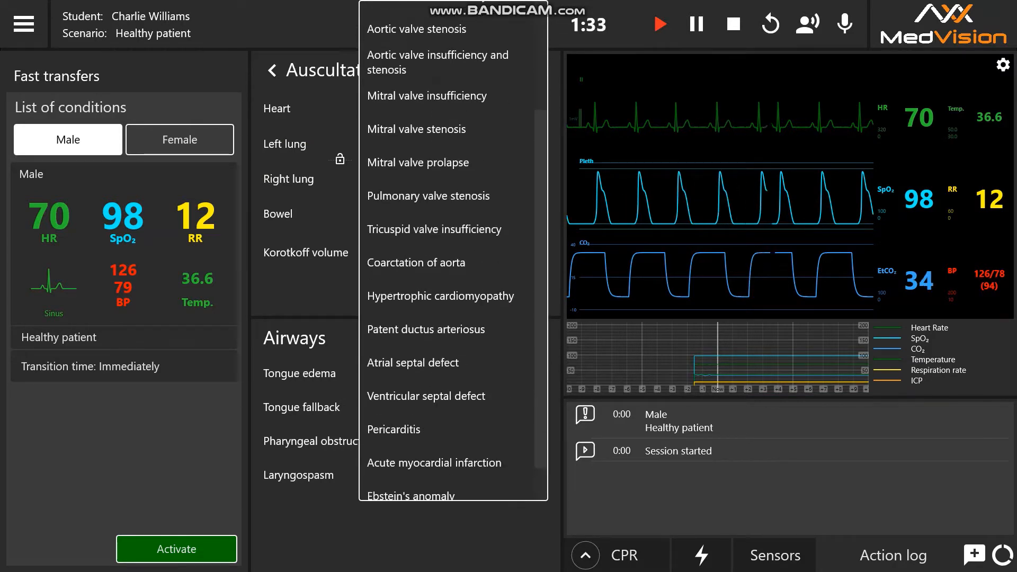
left_click(417, 50)
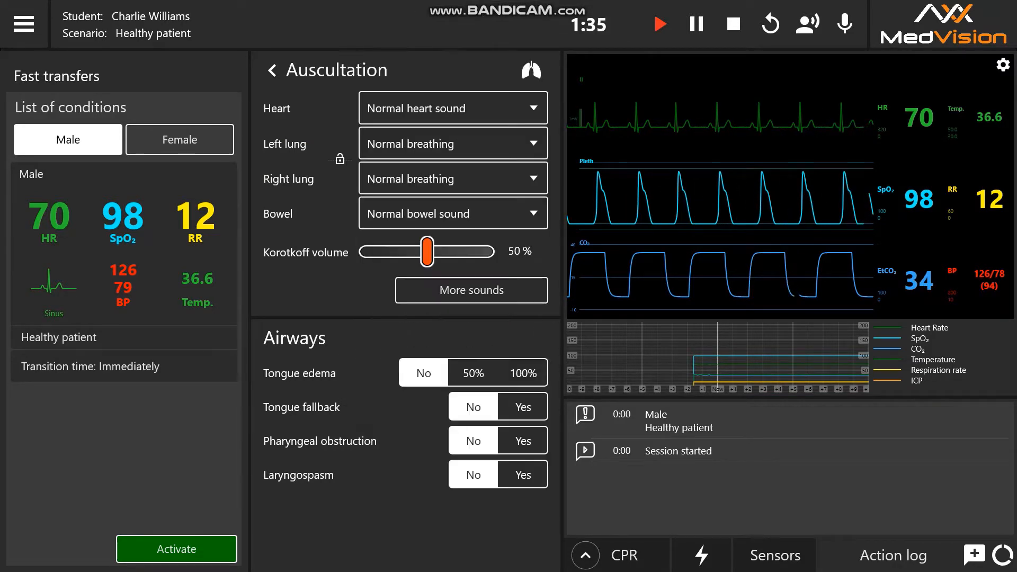
- Review the auscultation sounds available for the left lung and the bowel without changing either
left_click(453, 144)
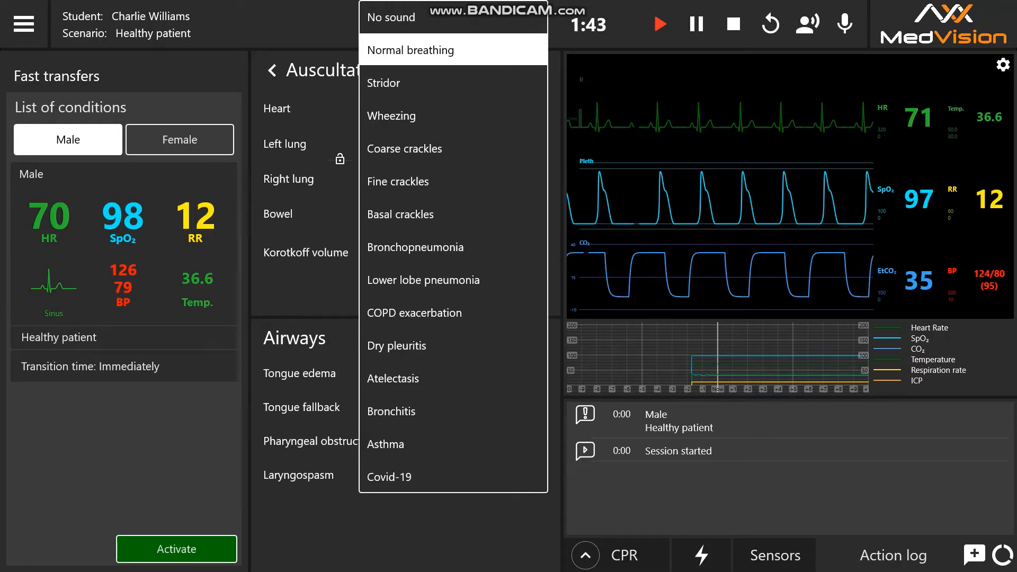
key("Escape")
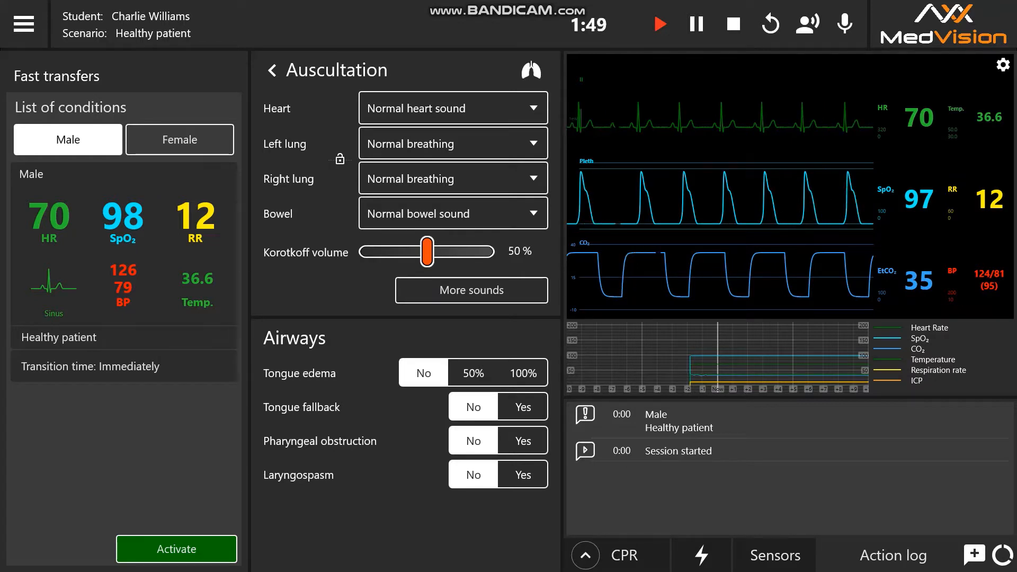
left_click(453, 214)
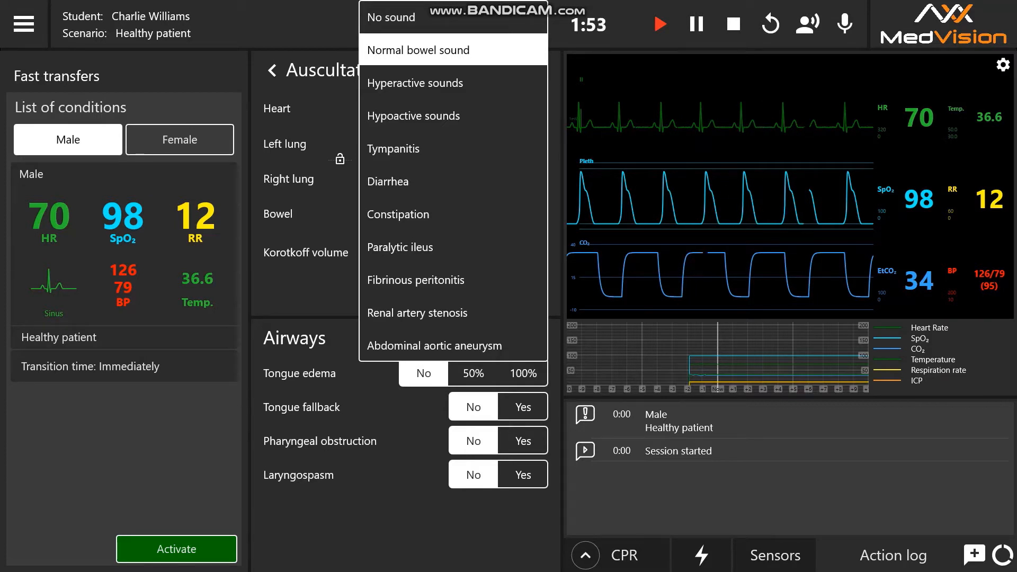
key("Escape")
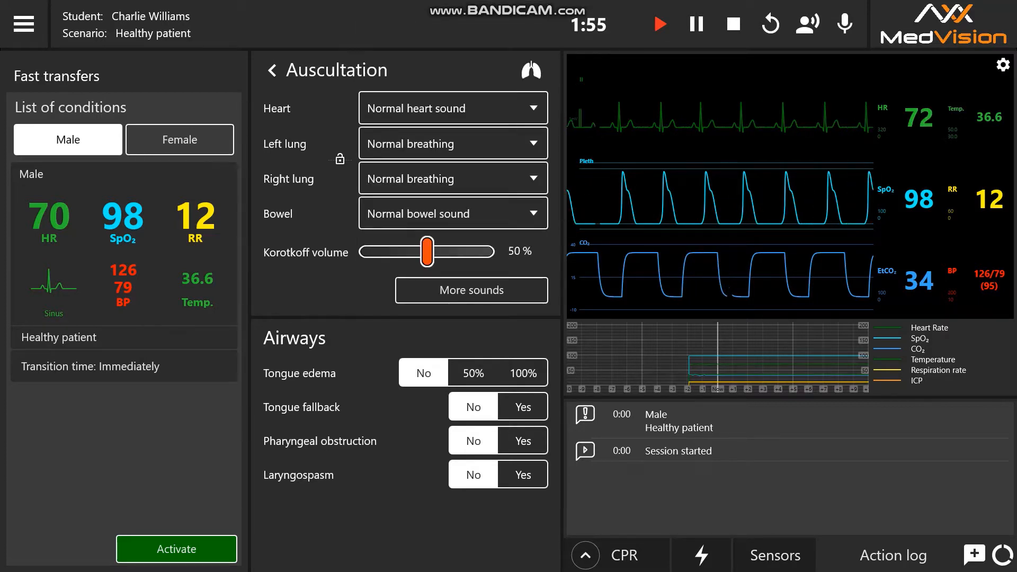
- Examine the additional auscultation sounds and volumes for the individual heart valves, and leave the auscultation settings
left_click(472, 290)
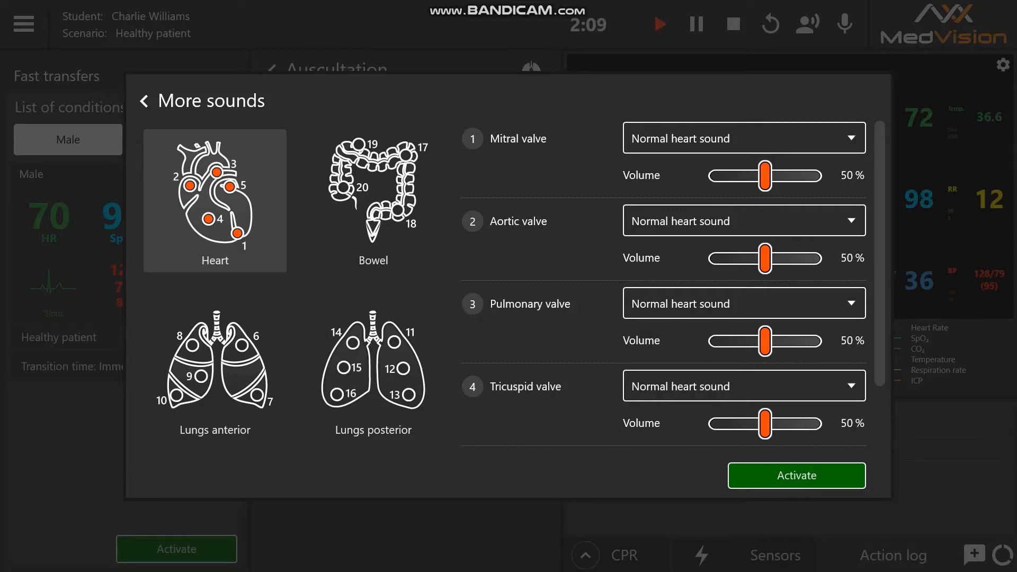
left_click(144, 101)
left_click(272, 69)
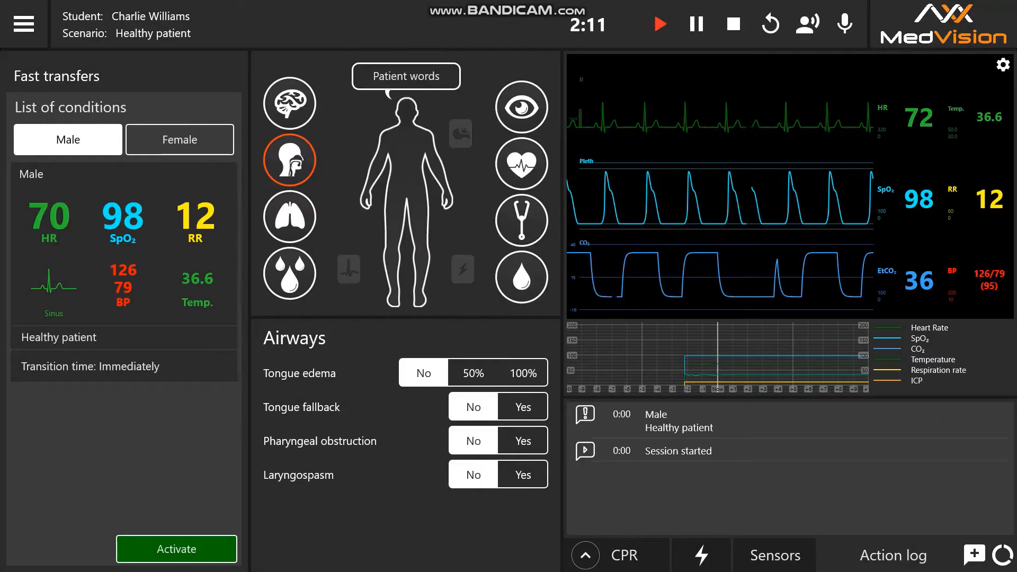
- Try the left arm bleeding rate and leave it at 0 ml/min
left_click(521, 277)
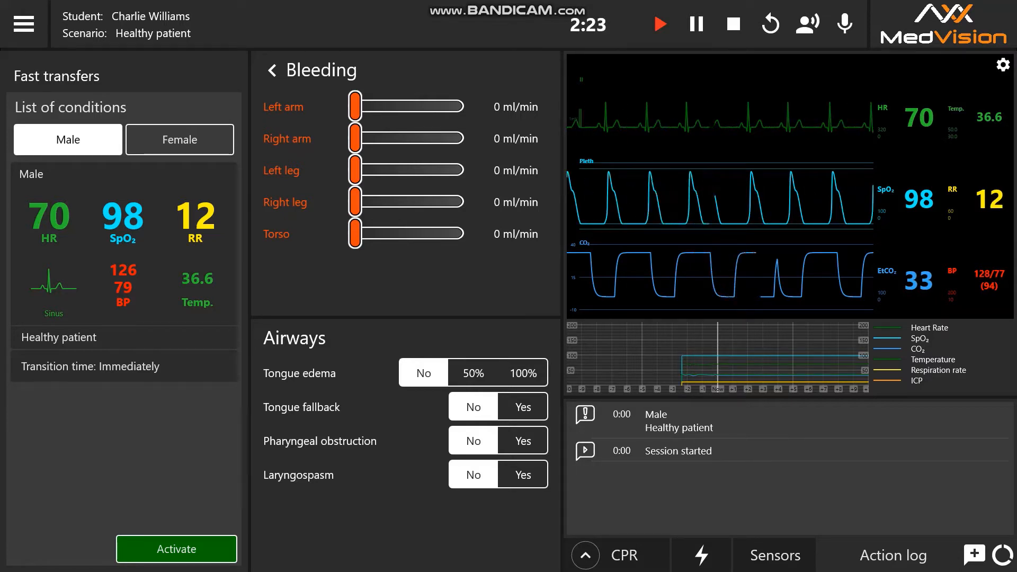
mouse_move(355, 107)
left_mouse_down()
mouse_move(437, 106)
mouse_move(355, 107)
left_mouse_up()
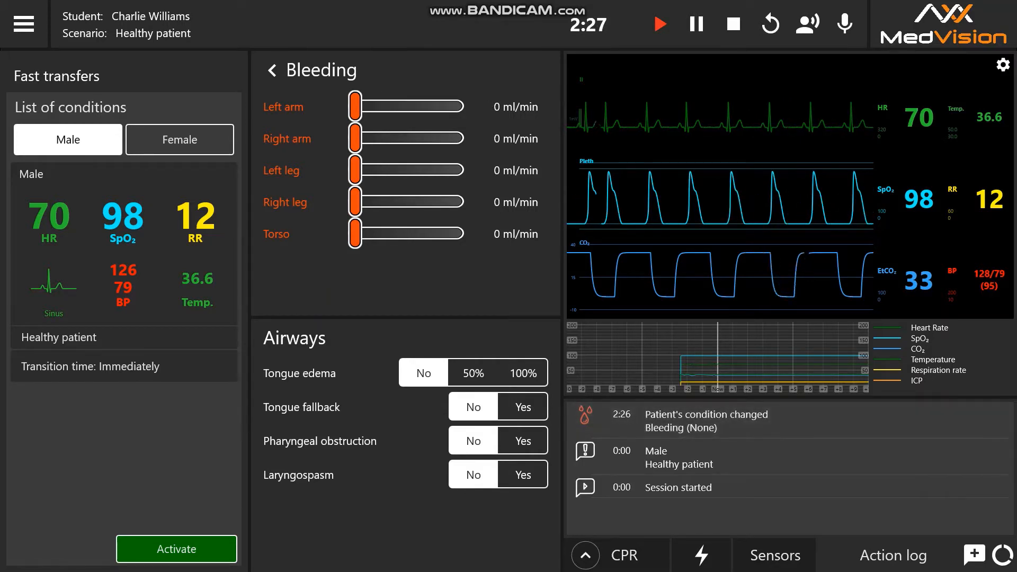
left_click(272, 70)
- Try the urination level in the patient's secretion settings and leave it at No
left_click(522, 277)
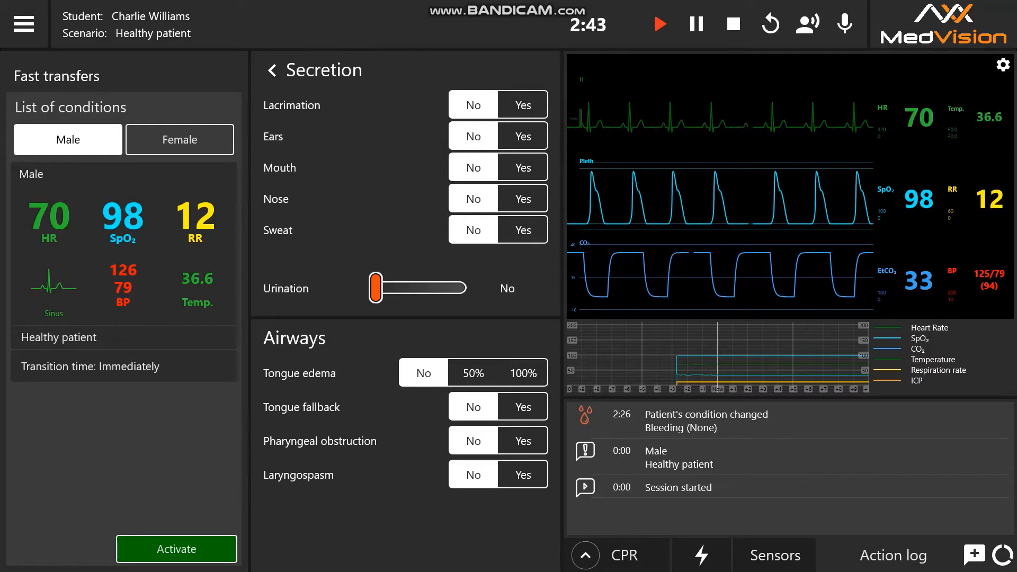
mouse_move(376, 287)
left_mouse_down()
mouse_move(459, 287)
mouse_move(375, 288)
left_mouse_up()
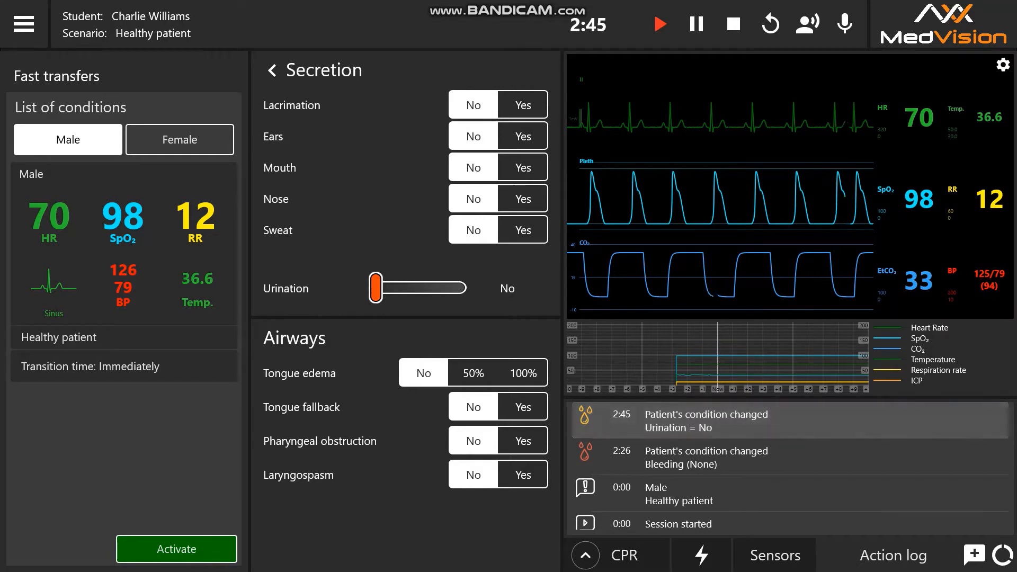
left_click(272, 70)
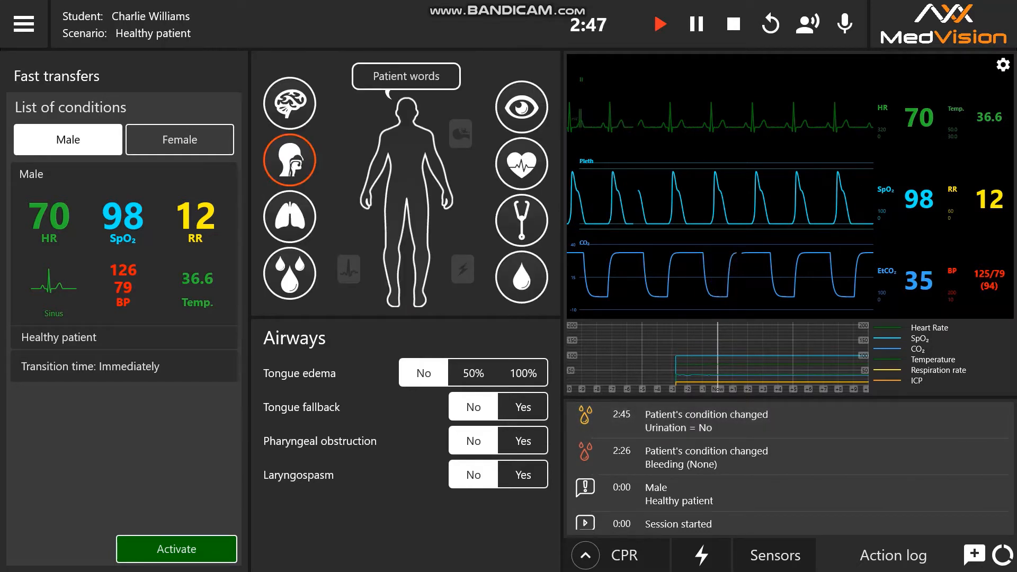
- Browse the pages of phrases and vocal sounds that the patient can play
left_click(406, 77)
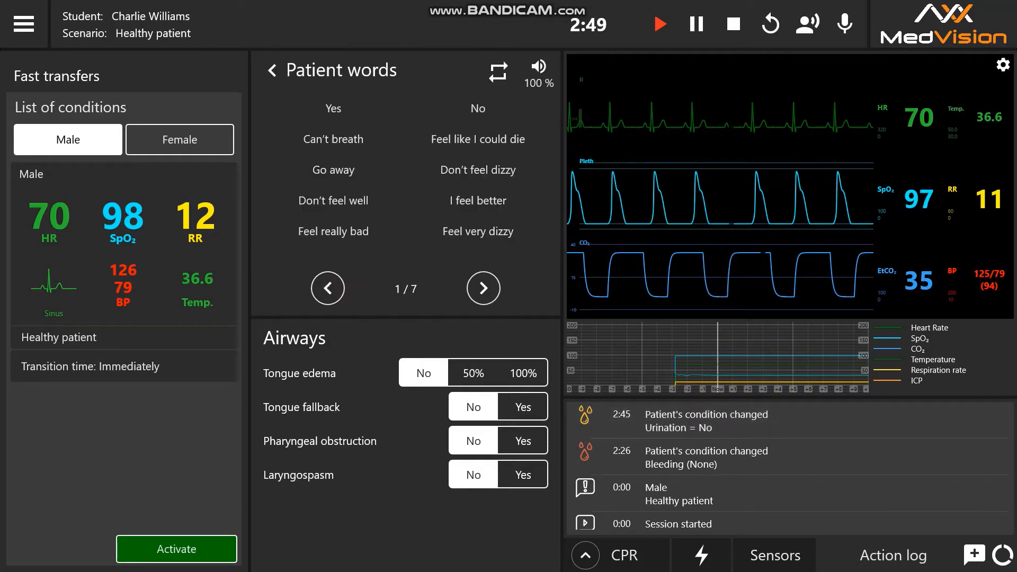
left_click(483, 289)
left_click(483, 288)
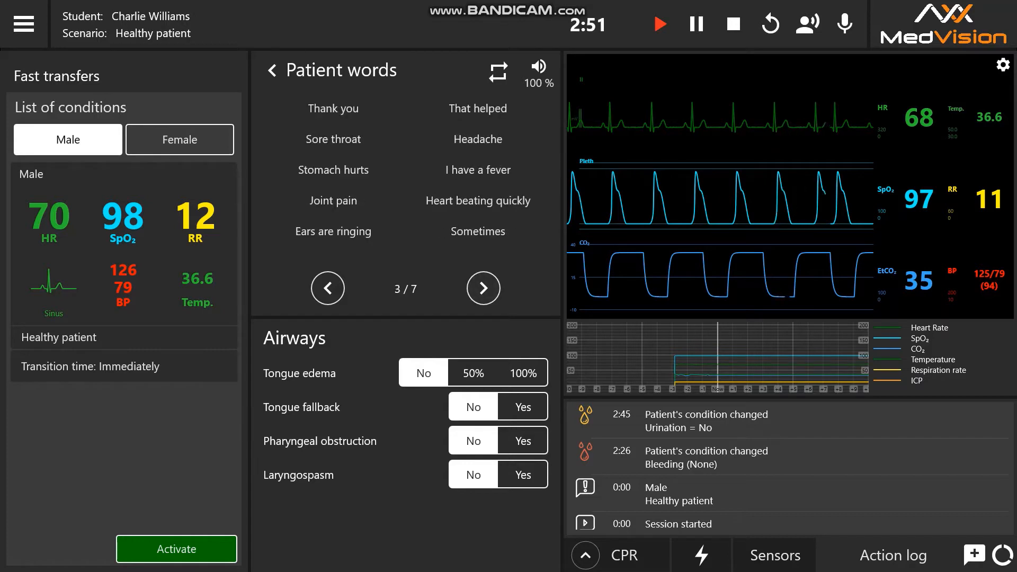
left_click(483, 288)
left_click(483, 288)
left_click(483, 288)
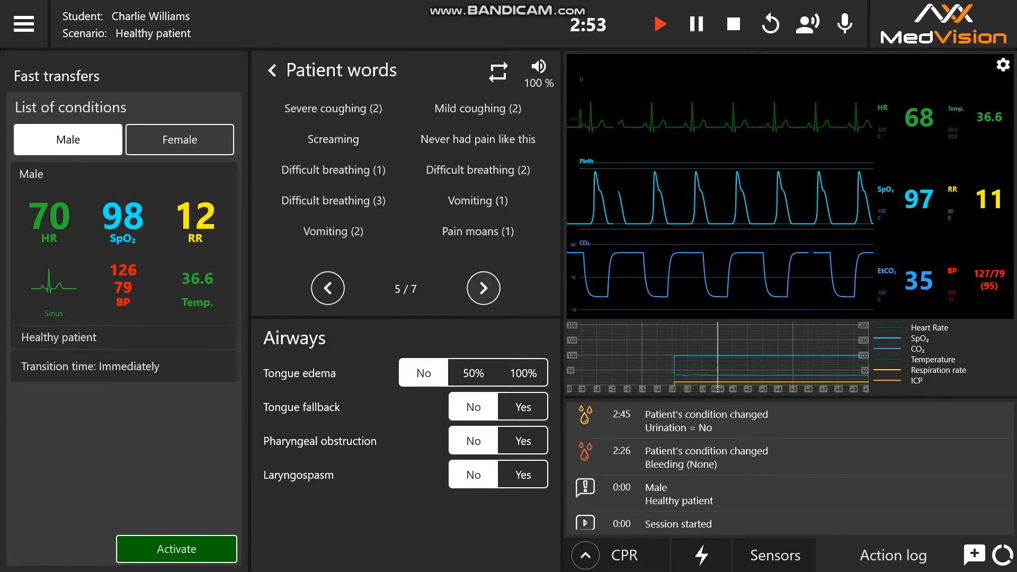
left_click(483, 288)
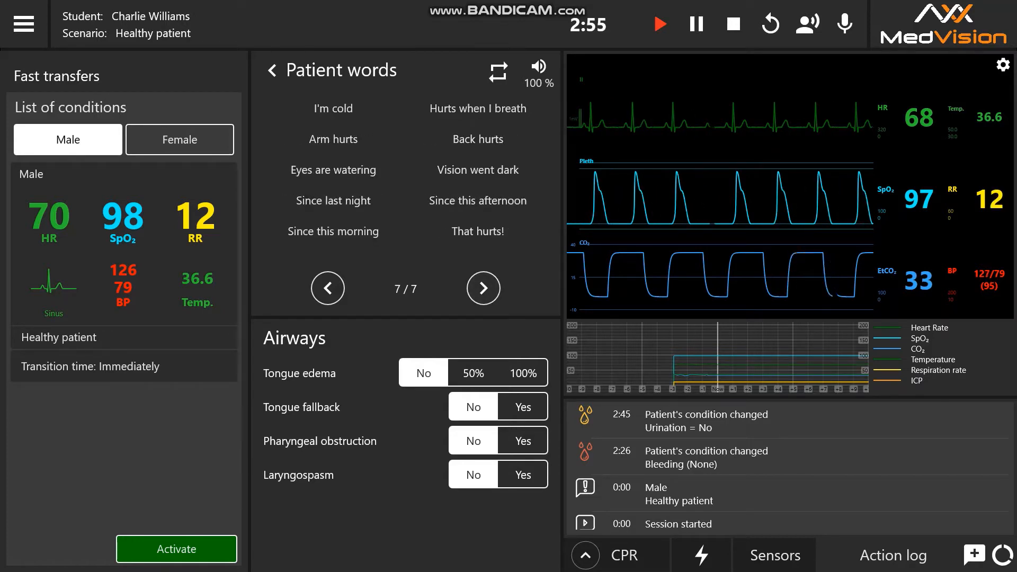
left_click(328, 288)
left_click(328, 288)
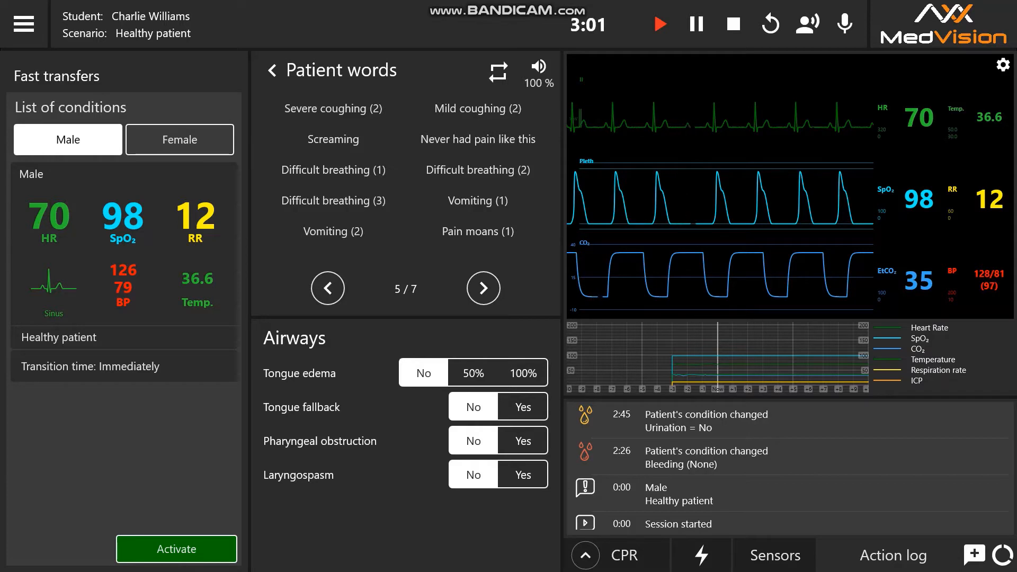
left_click(272, 71)
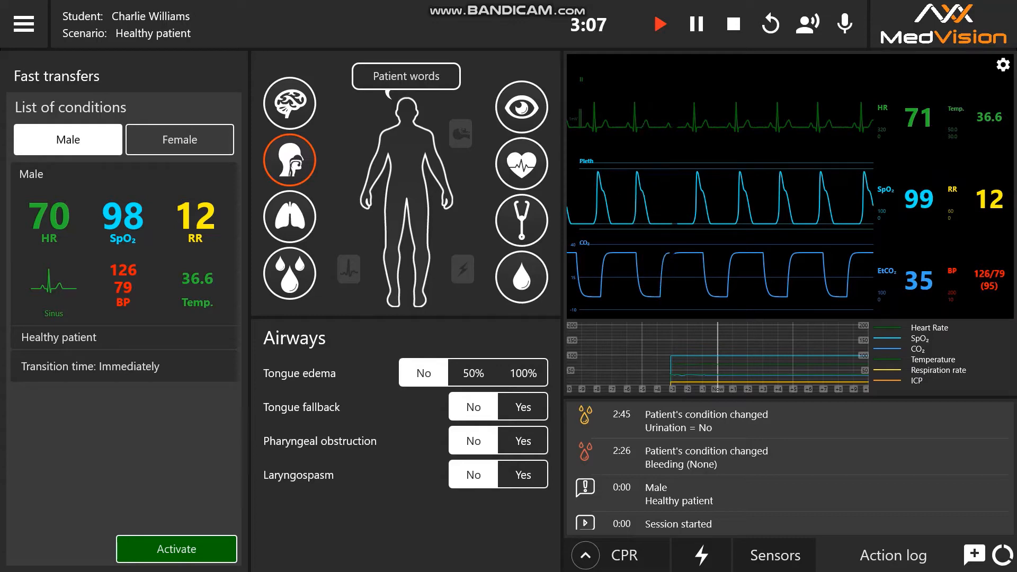
- Try a heart rate of 85 and the Ventricular tachycardia (pulseless) rhythm in the ECG rhythm settings, and leave without applying them
left_click(721, 118)
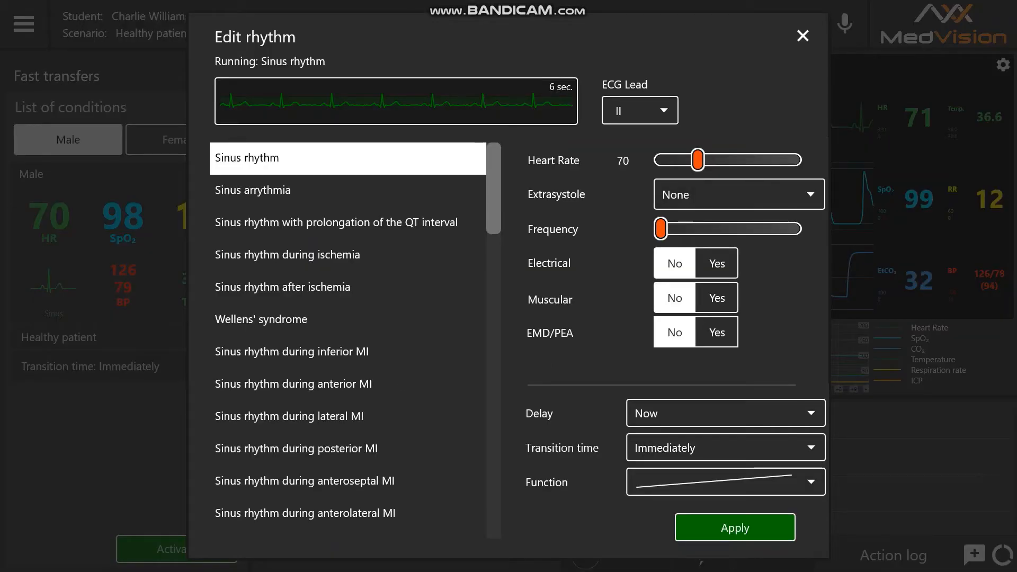
scroll(350, 339, "down", 15)
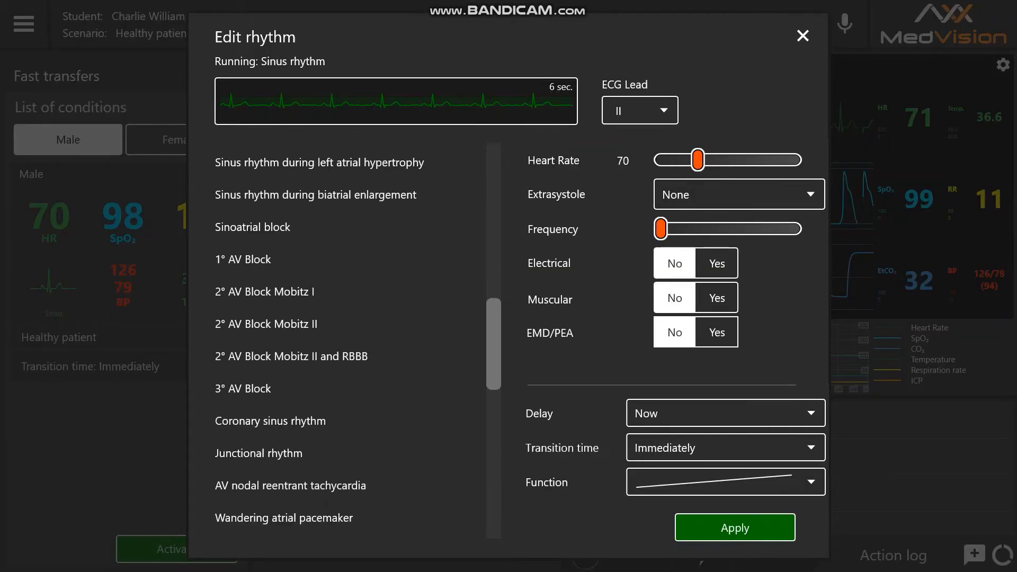
scroll(350, 339, "down", 6)
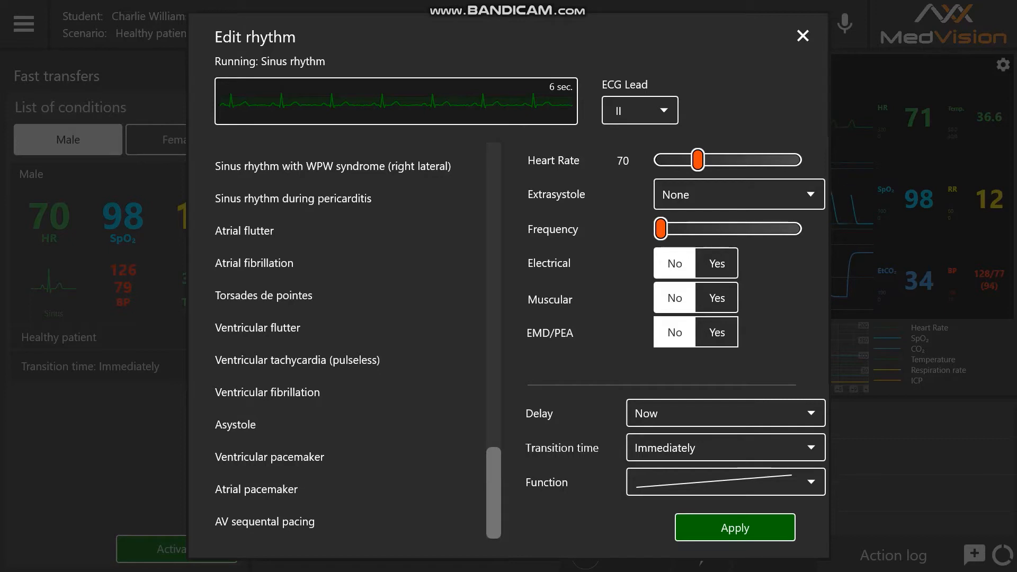
left_click_drag(698, 160, 708, 159)
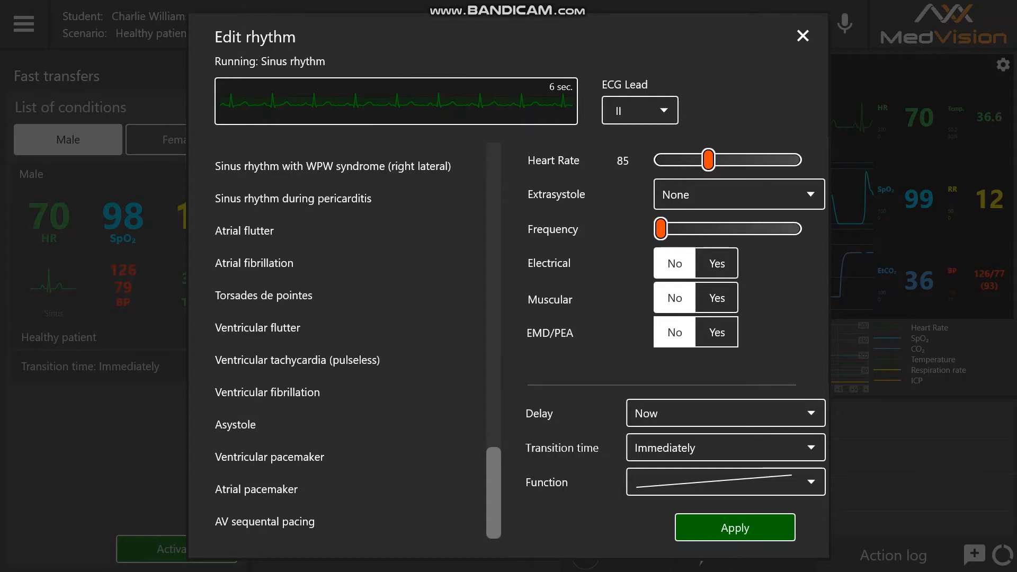
left_click(726, 413)
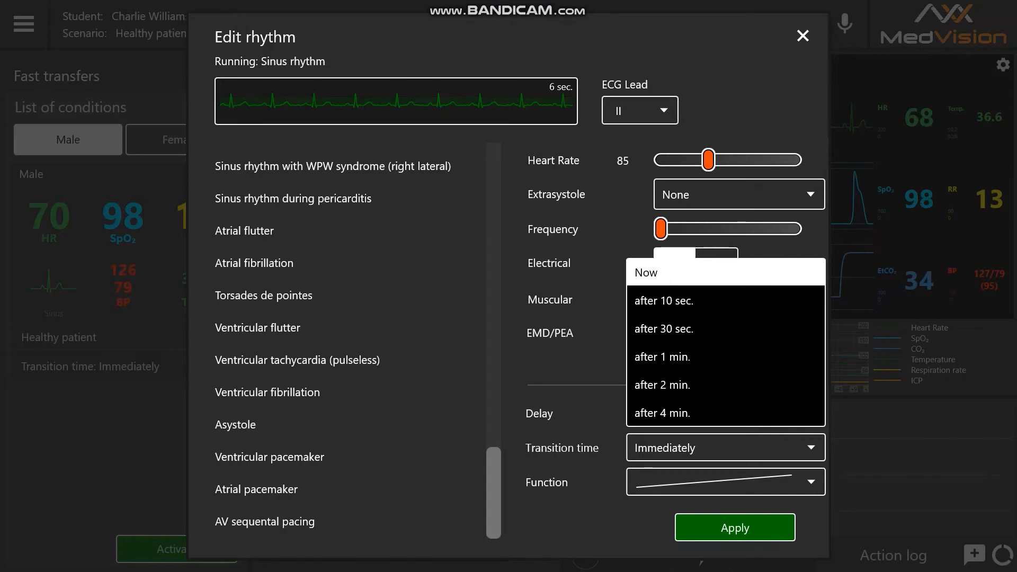
left_click(297, 361)
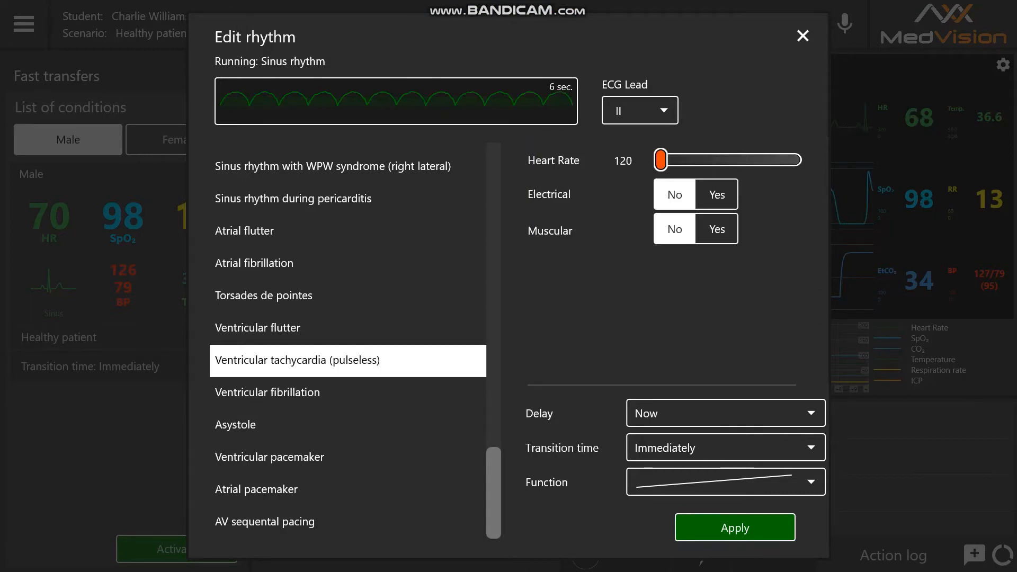
left_click(803, 35)
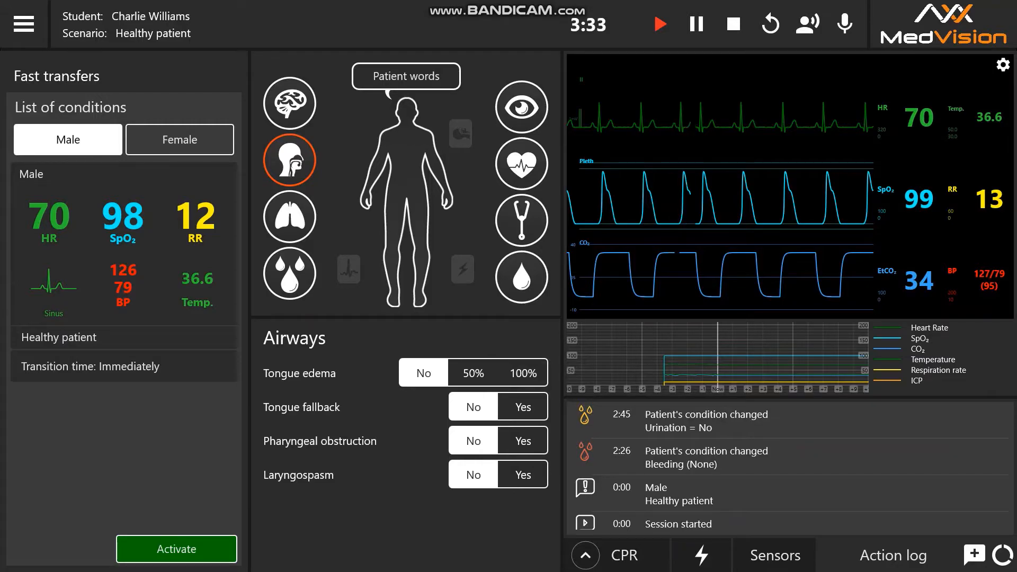
- Try a heart rate of 81 bpm in the patient's heart rate parameters and discard the change
left_click(918, 118)
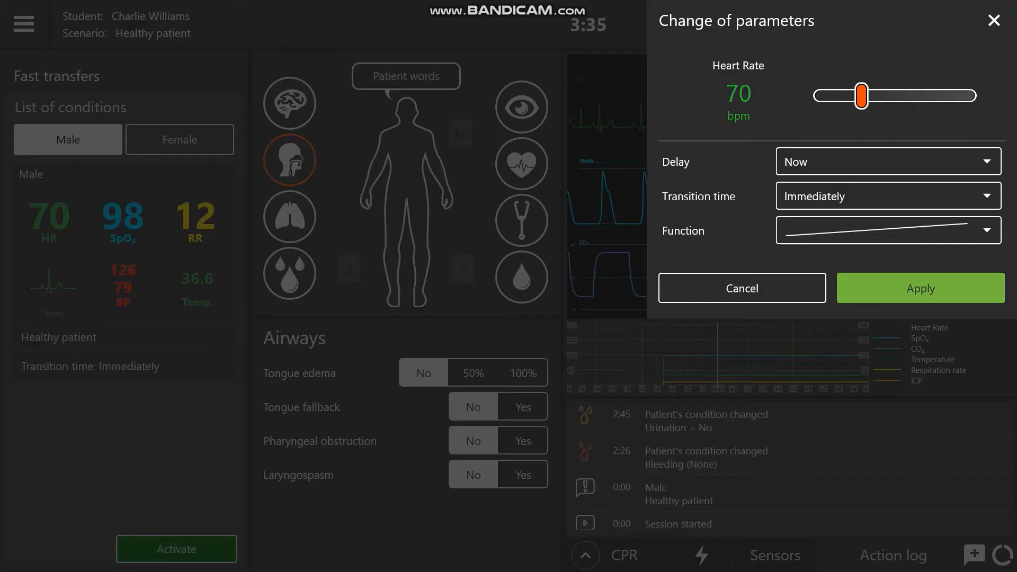
left_click(739, 94)
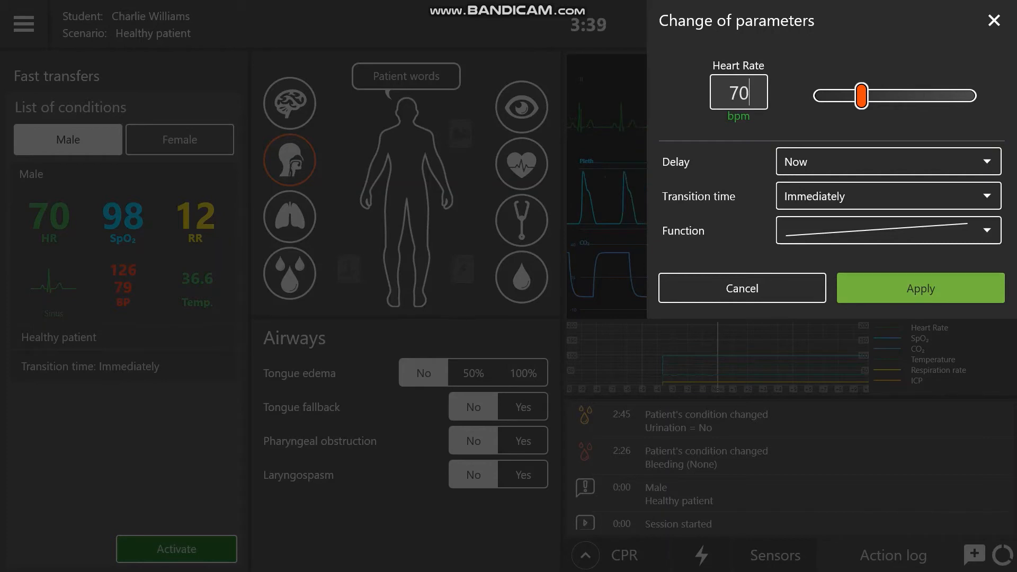
key("BackSpace")
key("BackSpace")
key("Escape")
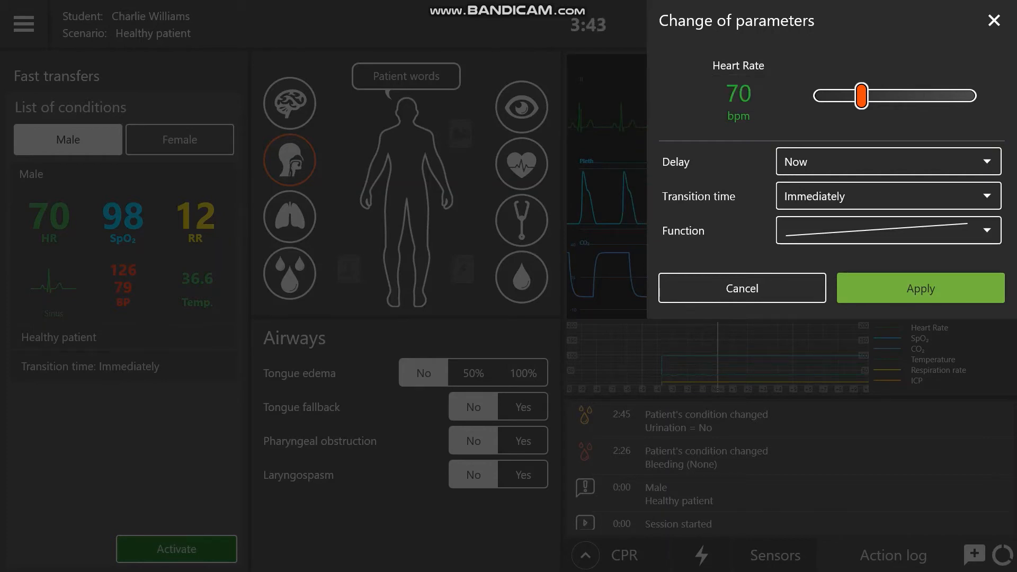
mouse_move(862, 96)
left_mouse_down()
mouse_move(908, 96)
mouse_move(853, 96)
mouse_move(934, 96)
mouse_move(871, 95)
left_mouse_up()
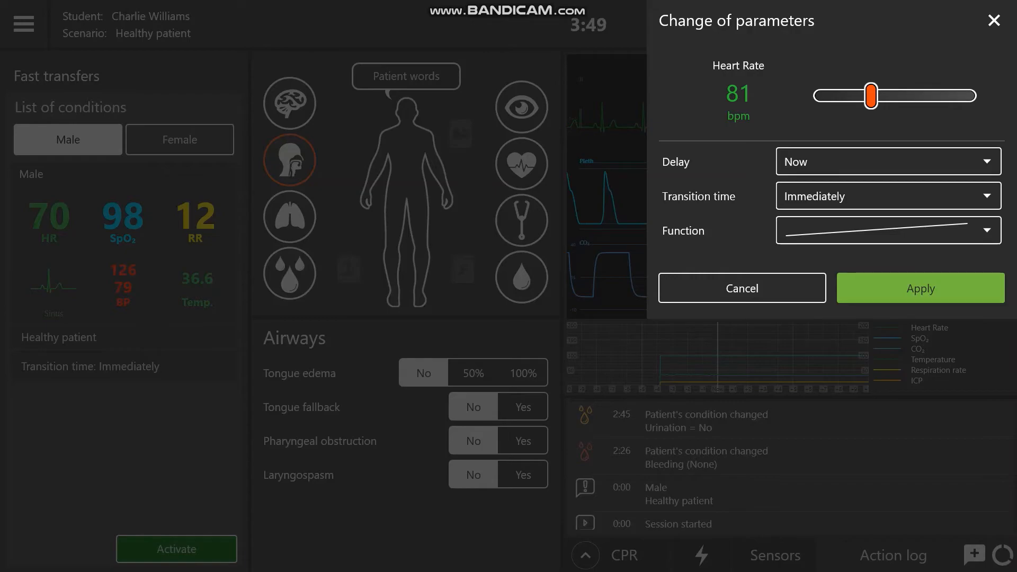
left_click(742, 288)
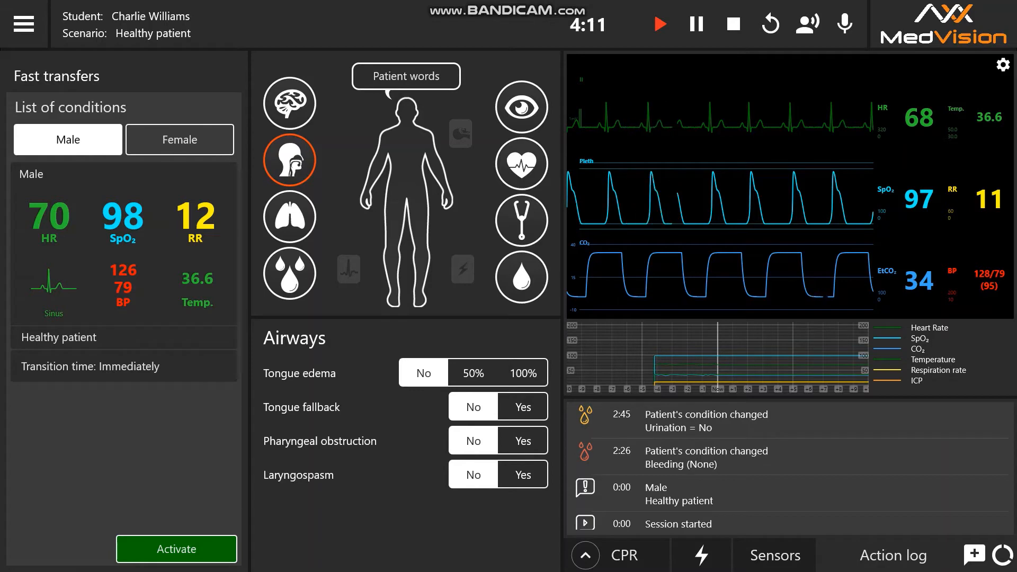
- Look at the monitor's sensor options and set the running rhythm in the defibrillation settings to Ventricular fibrillation
left_click(776, 556)
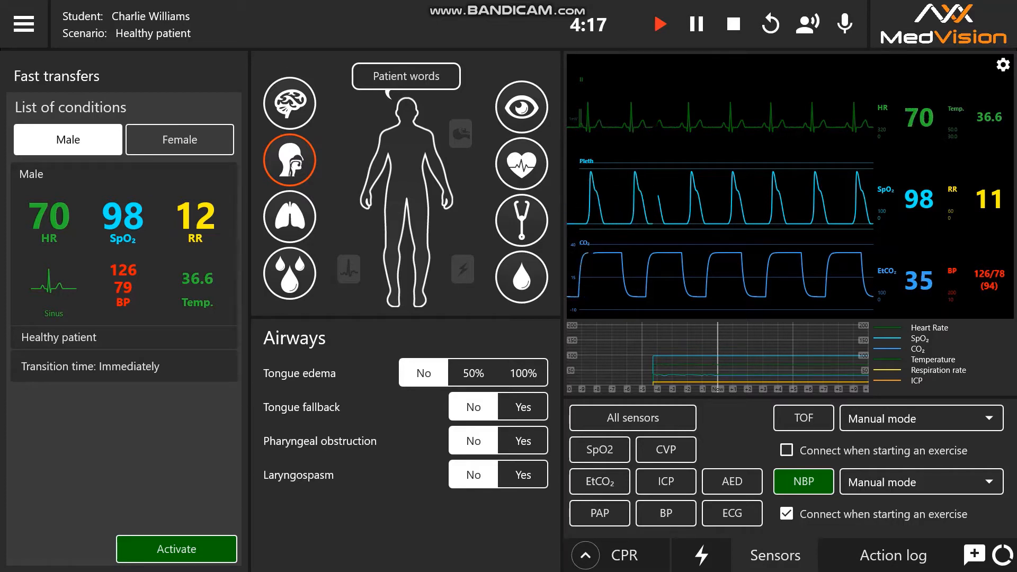
left_click(701, 556)
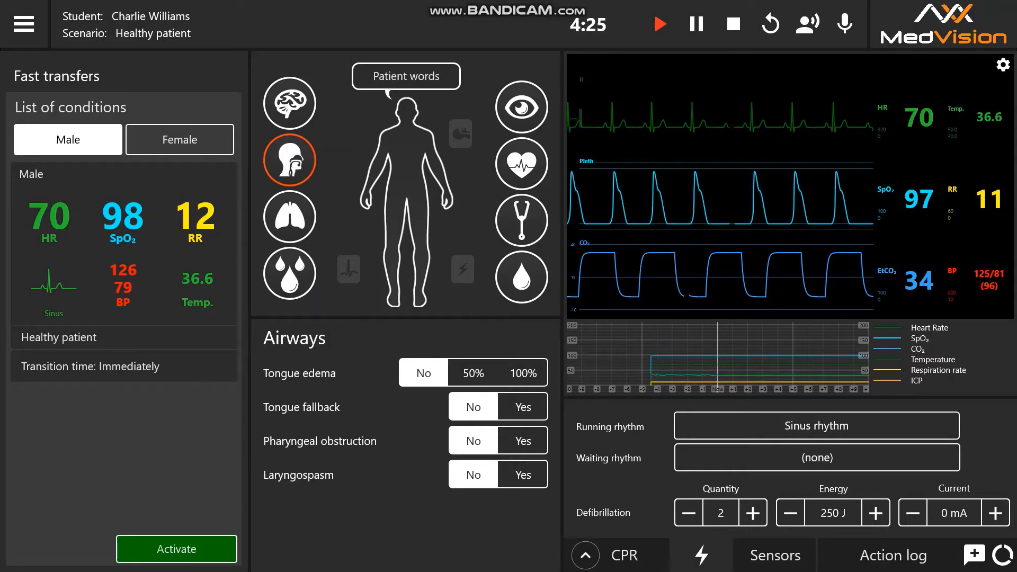
left_click(816, 425)
scroll(348, 340, "down", 15)
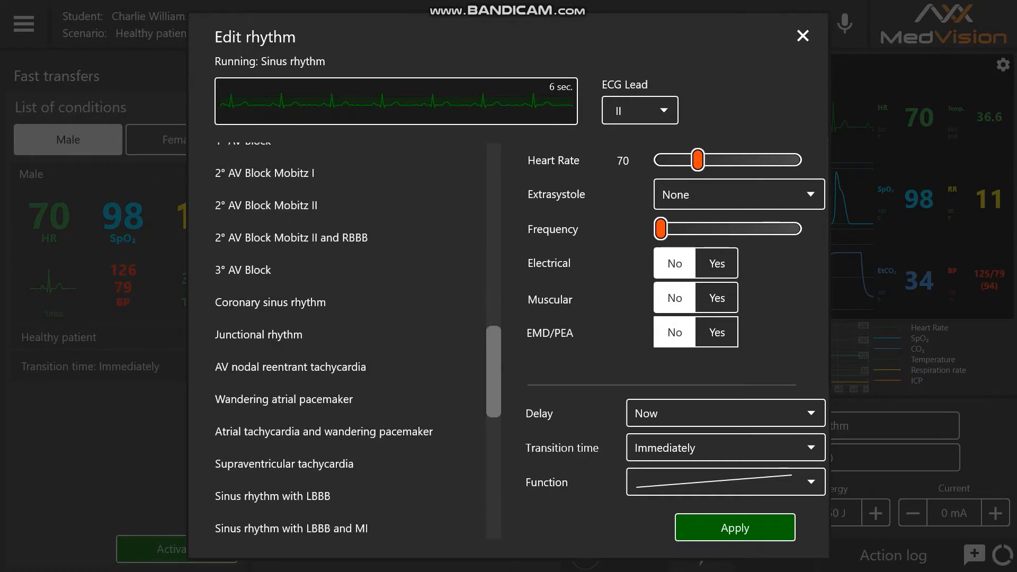
scroll(348, 339, "down", 5)
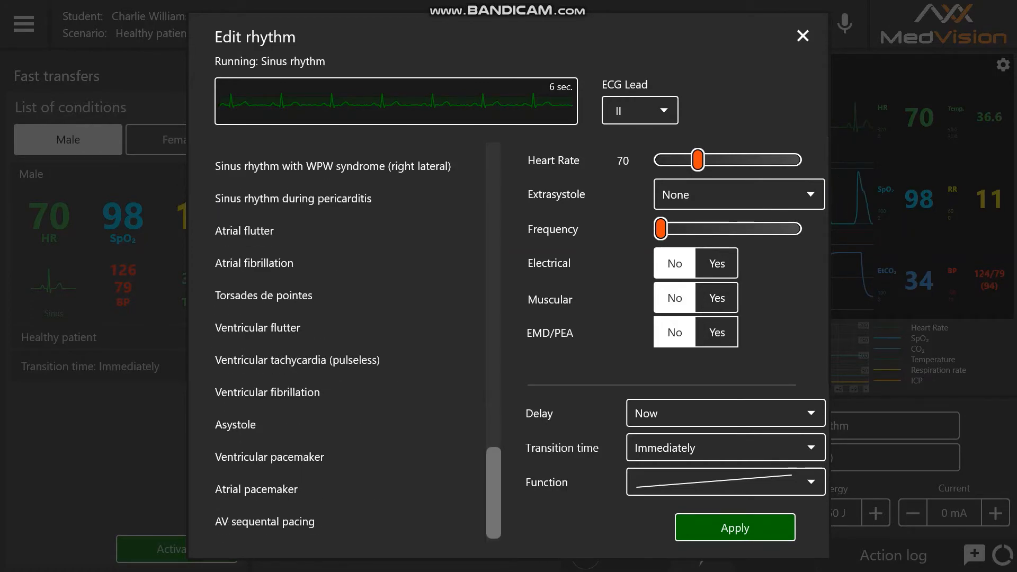
left_click(268, 392)
left_click(735, 528)
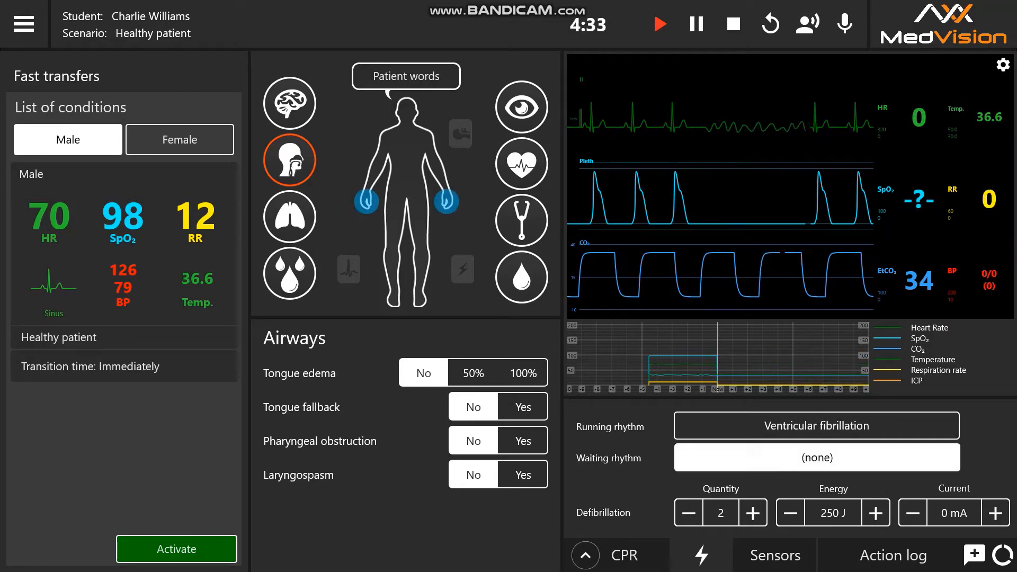
- Set the waiting rhythm to Sinus rhythm with a defibrillation quantity of 4, and open the CPR view
left_click(817, 457)
left_click(247, 191)
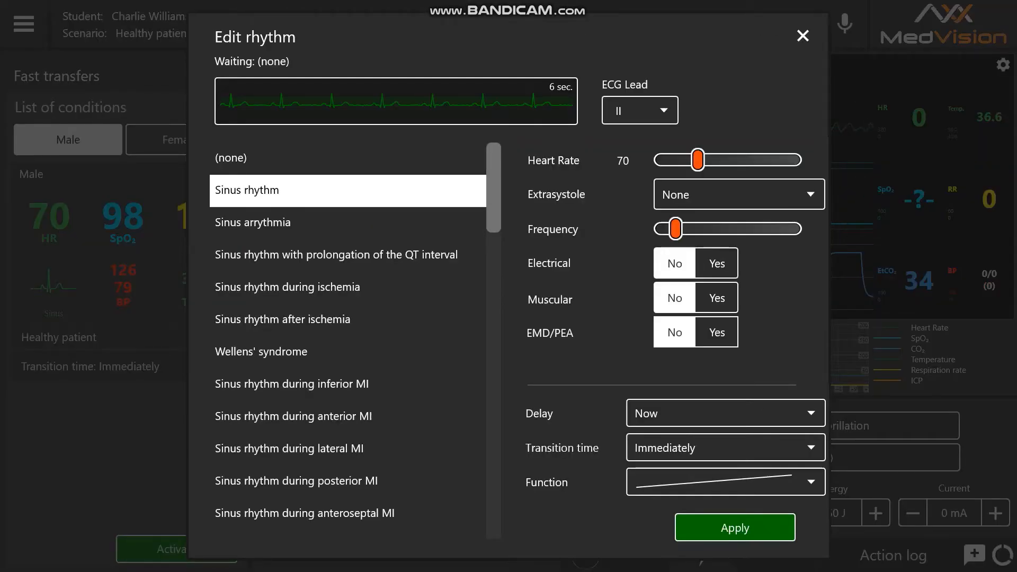
left_click(735, 528)
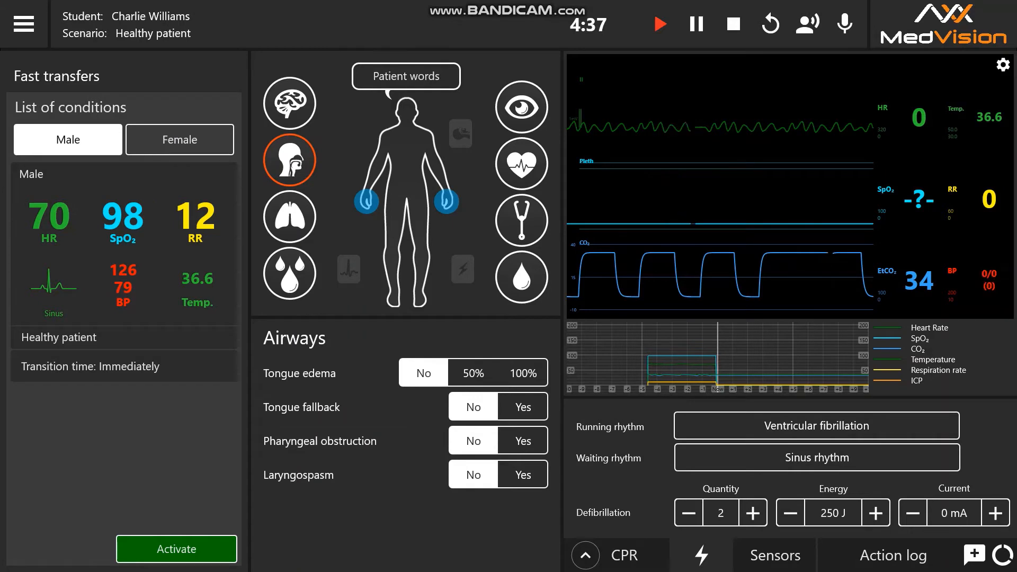
double_click(753, 513)
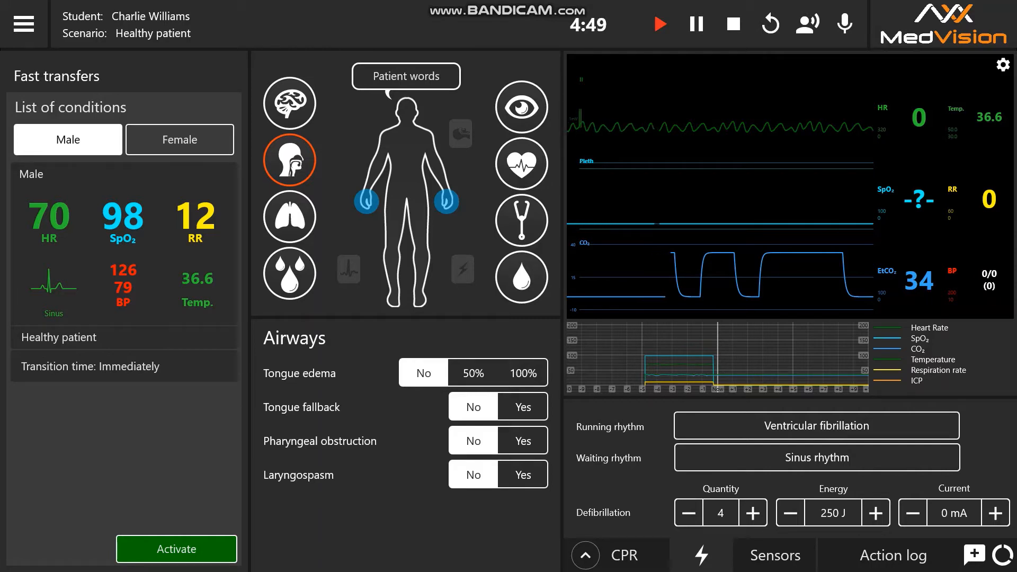
left_click(625, 556)
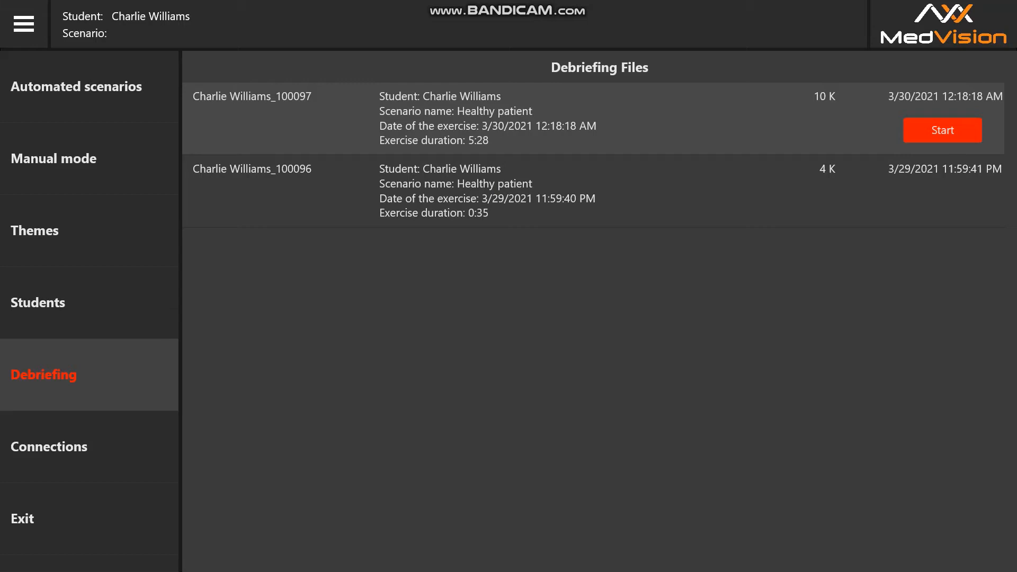
- Start the newest debriefing file and replay the exercise from its bleeding, urination and ventricular fibrillation events
left_click(942, 130)
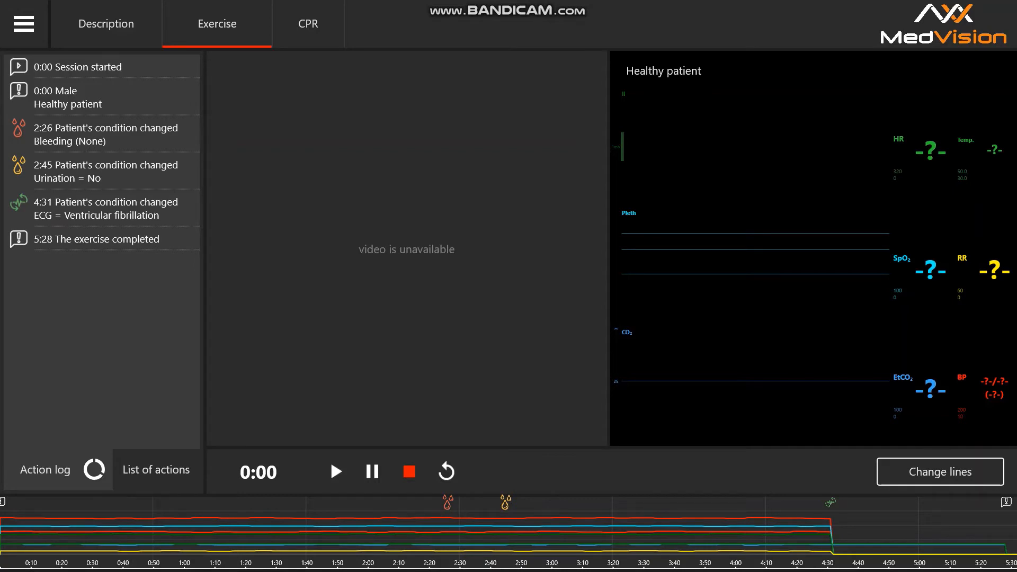
left_click(336, 471)
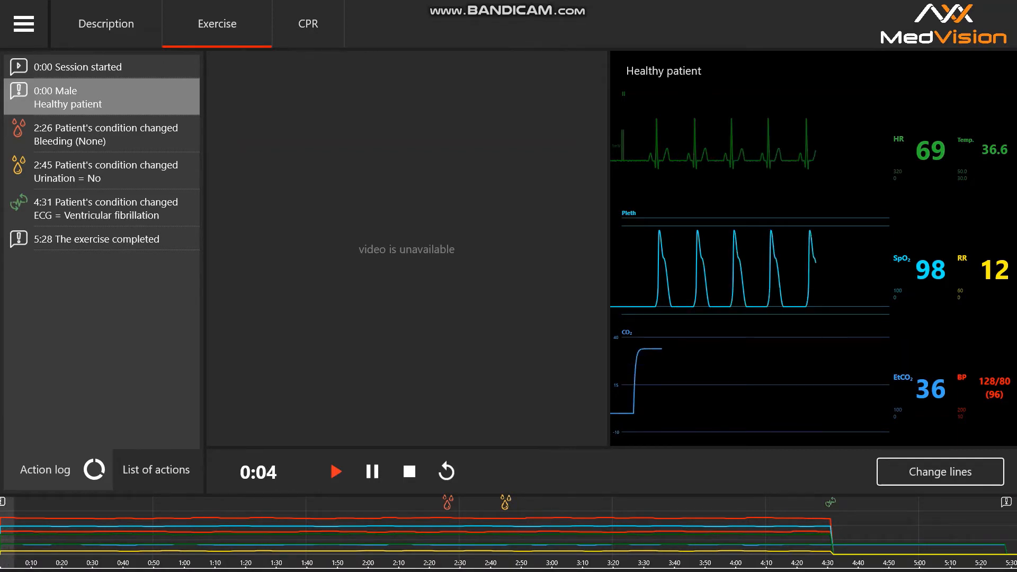
left_click(102, 134)
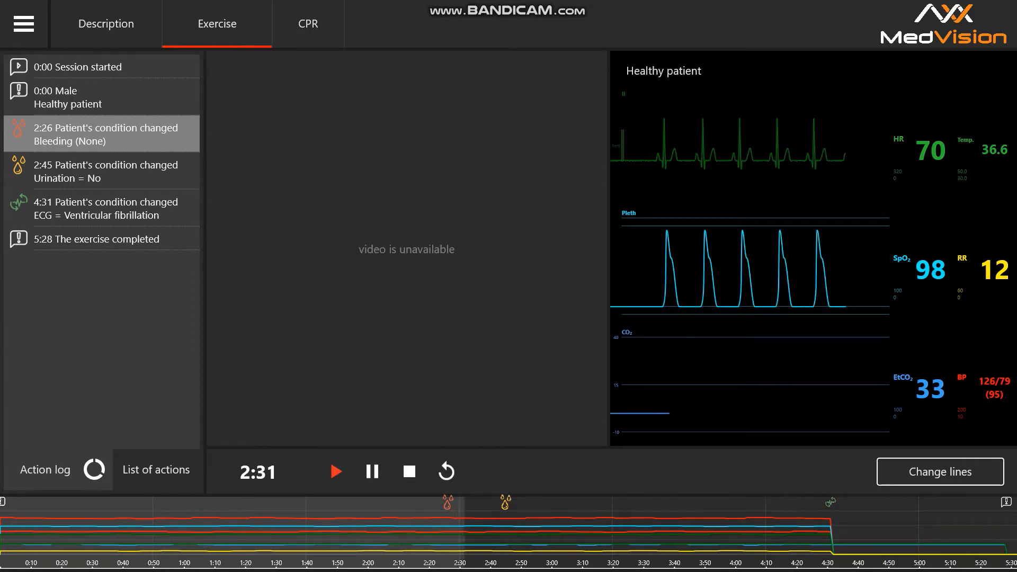
left_click(101, 171)
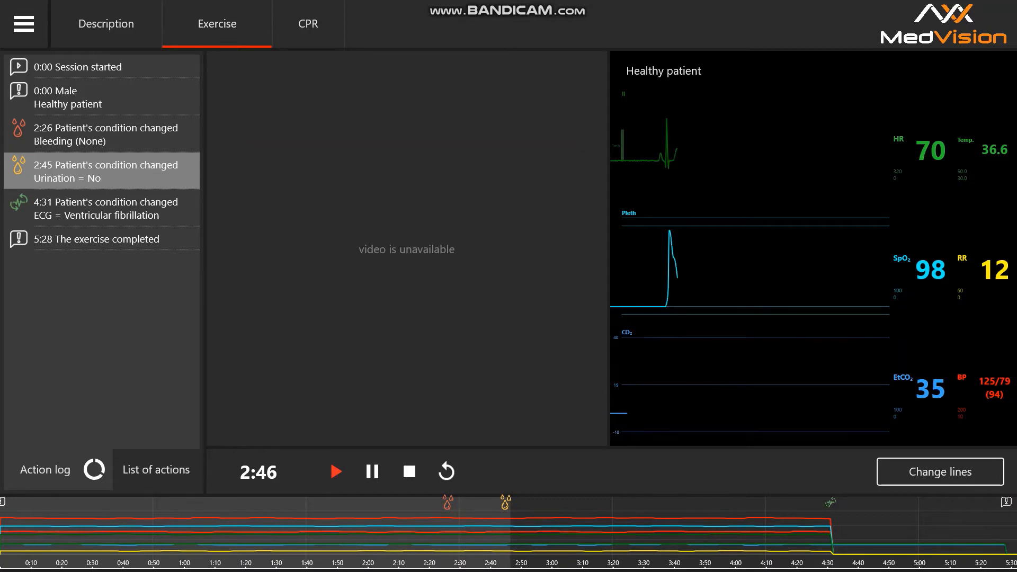
left_click(102, 208)
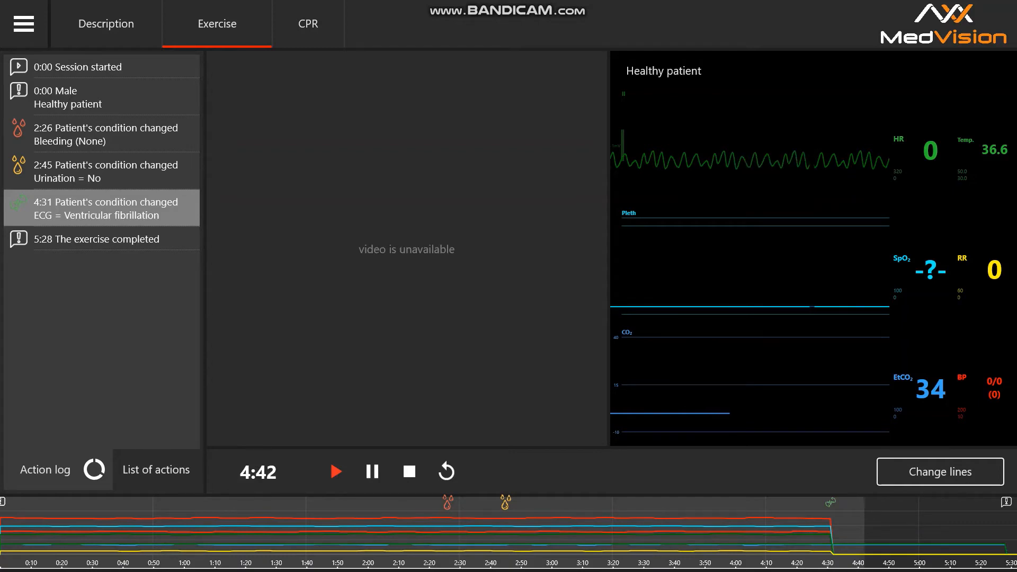
- Review the CPR assessment and the description of the debriefed session, and return to the exercise replay
left_click(307, 24)
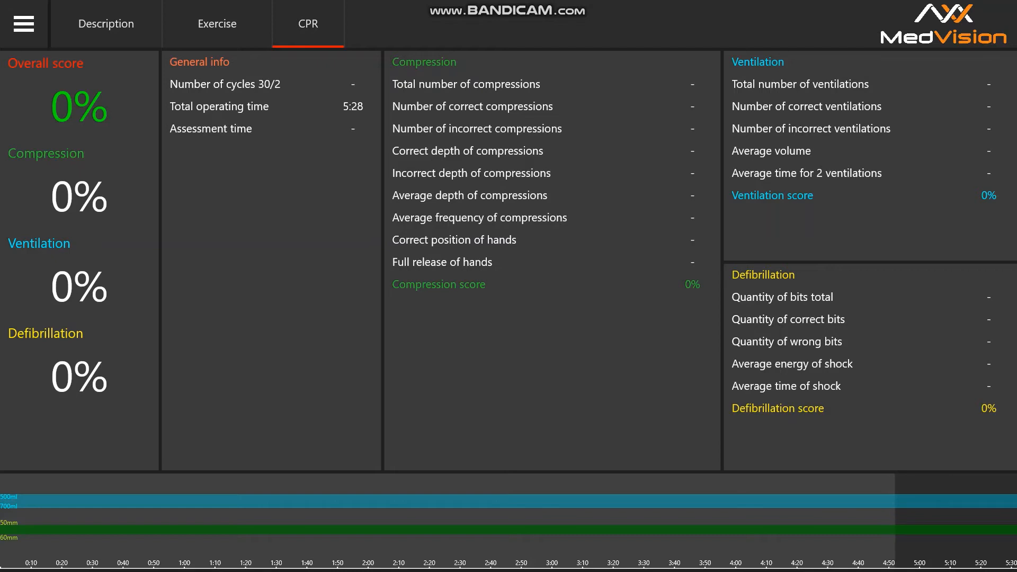
left_click(106, 23)
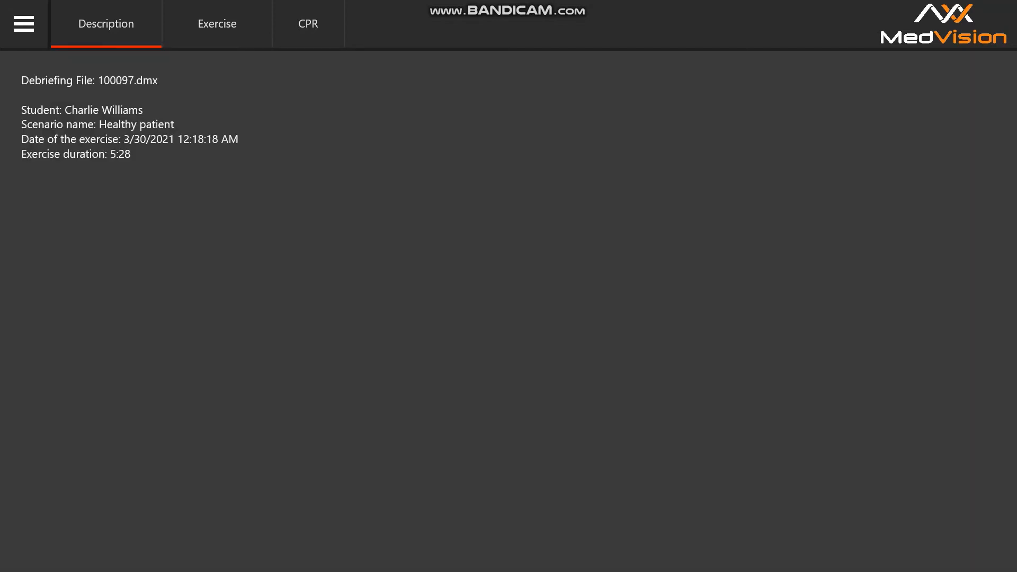
left_click(218, 24)
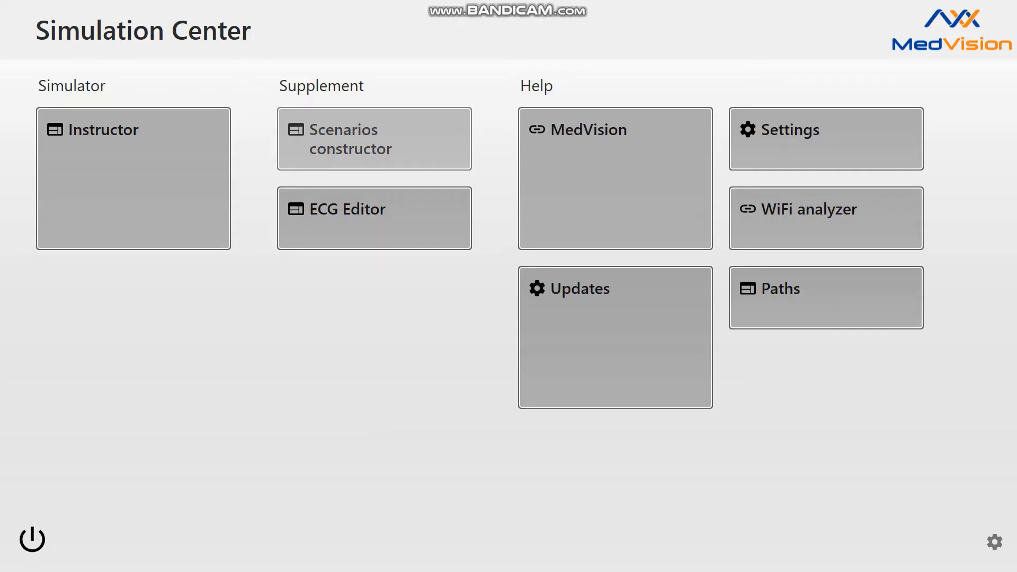
- Open the Scenarios constructor and create a new scenario named medvision with patient type Adult and scenario type Auto
left_click(374, 139)
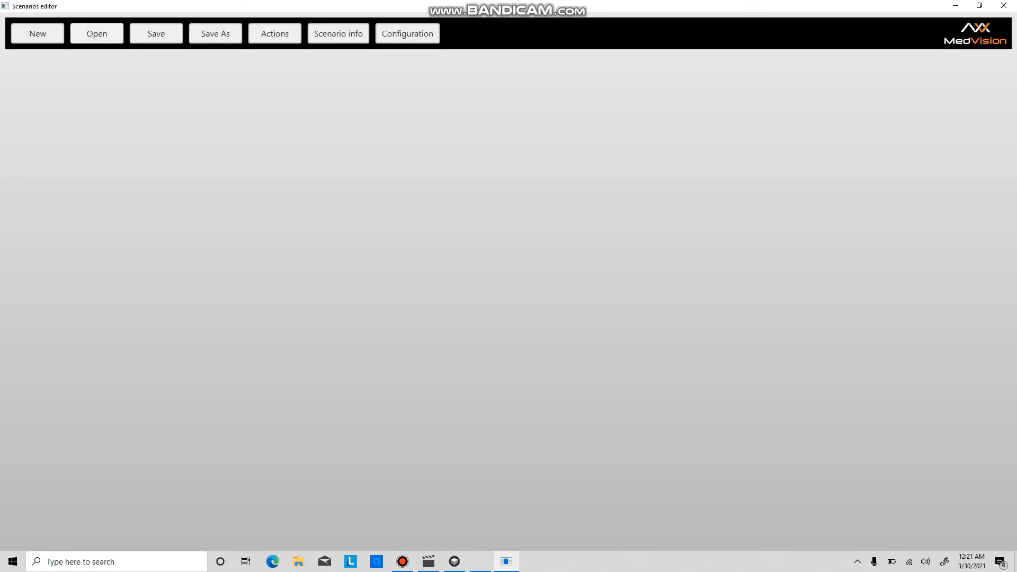
left_click(37, 33)
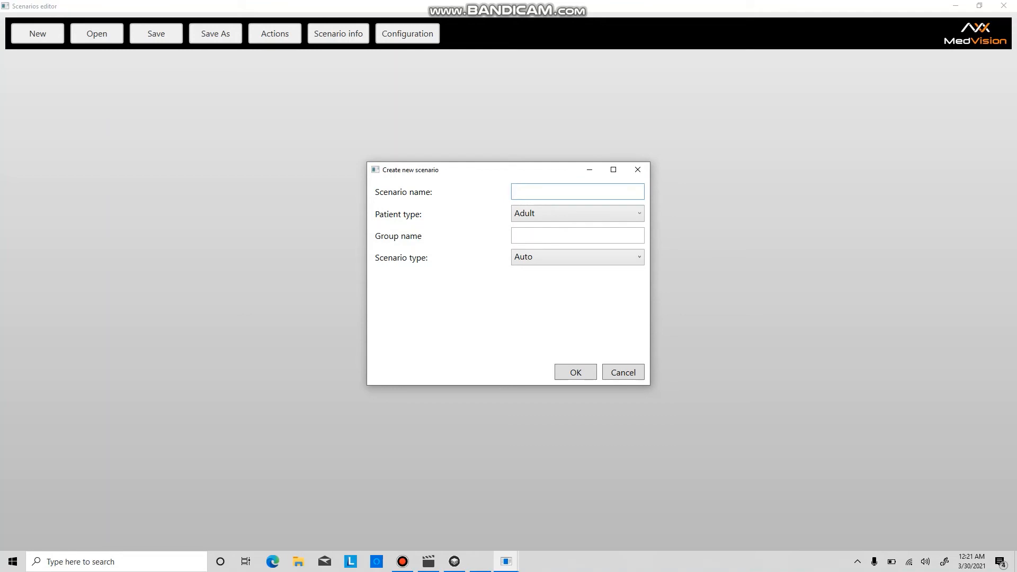
type("medvision")
left_click(576, 373)
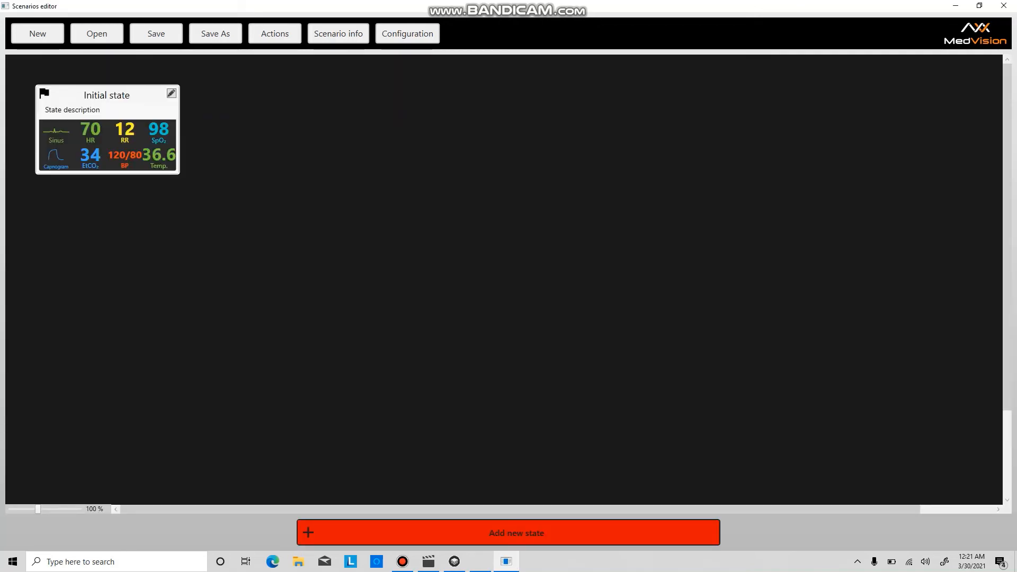
- Move the Initial state block slightly closer to the canvas's upper-left corner and deselect it
left_click(107, 130)
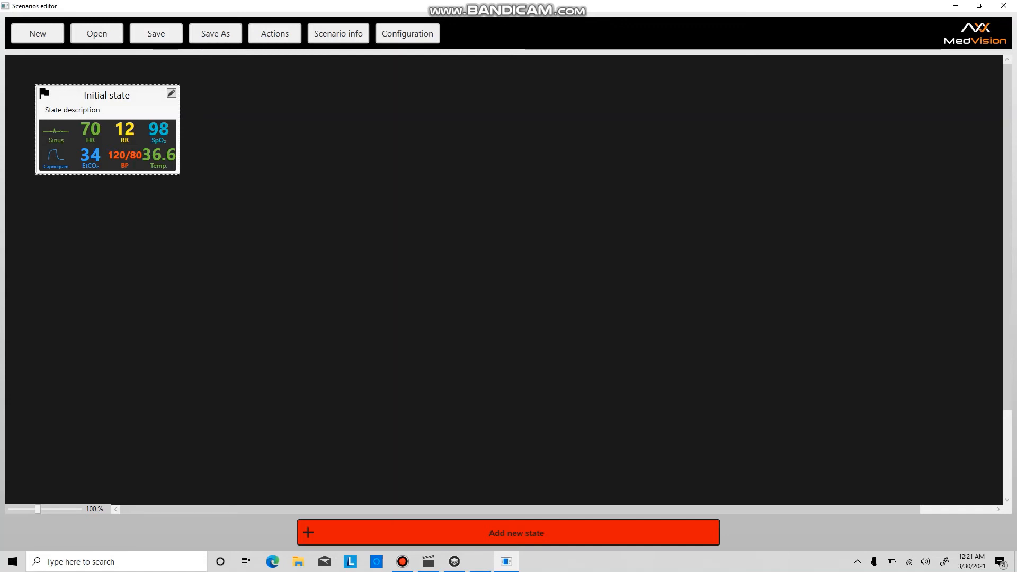
left_click_drag(108, 129, 96, 109)
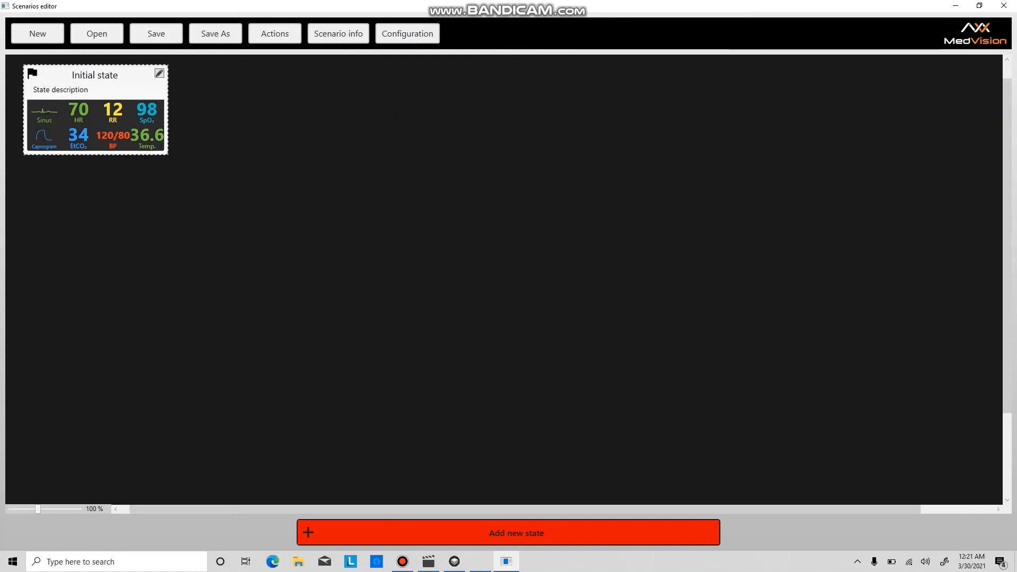
left_click(297, 191)
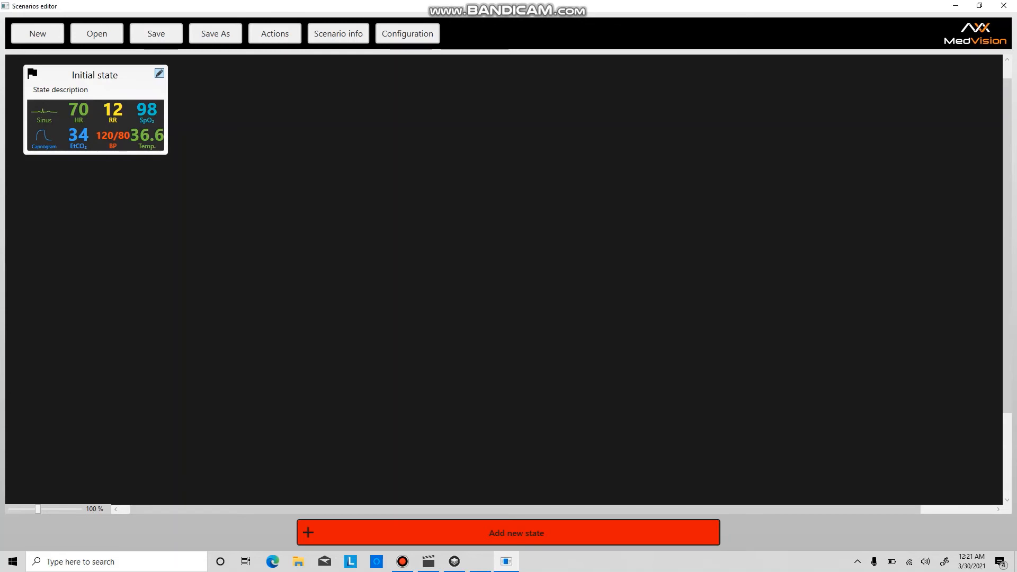
- Open the Initial state for editing and set its heart rate to 80 bpm
left_click(160, 73)
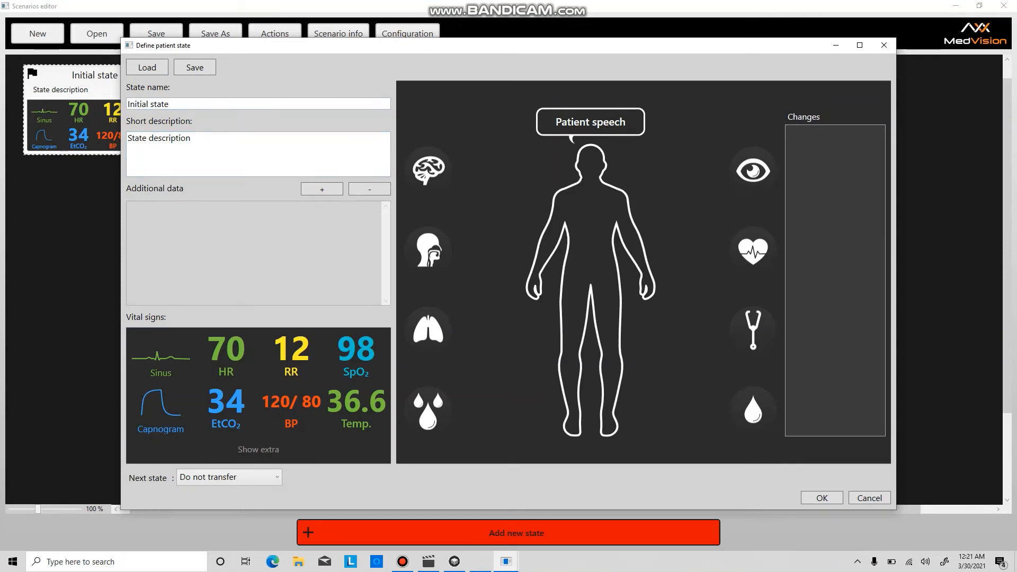
left_click(226, 356)
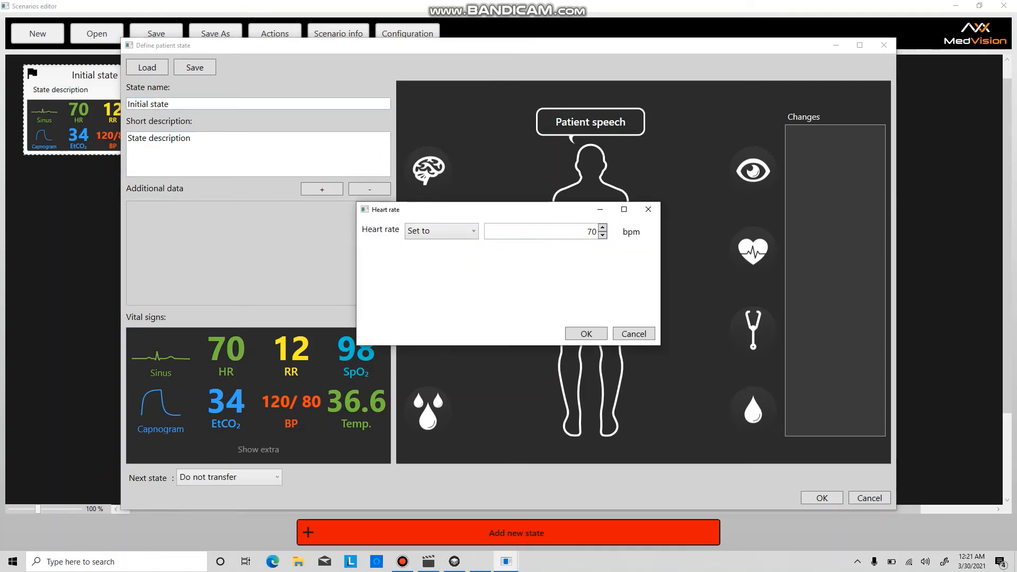
left_click(603, 227)
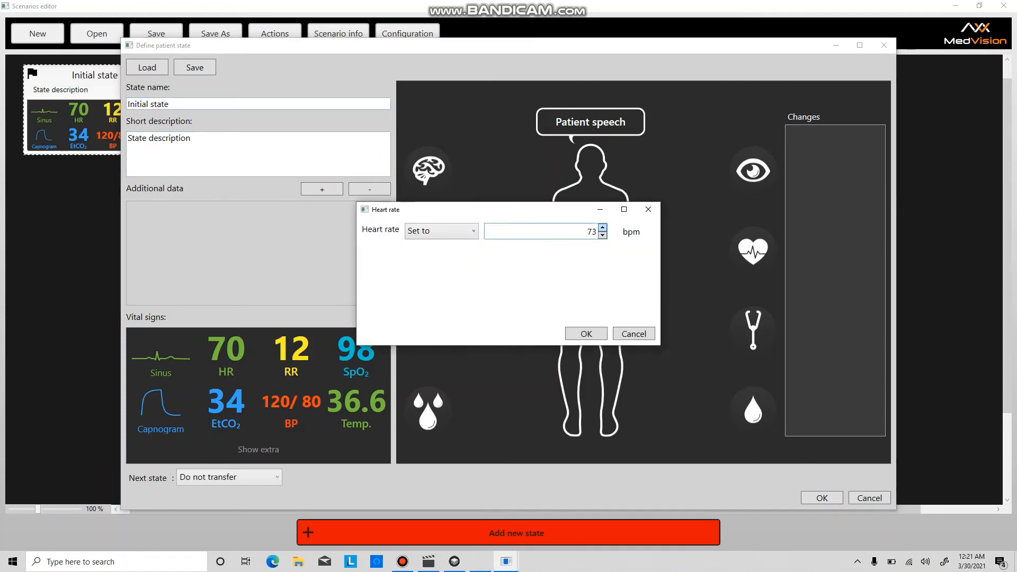
left_click(603, 228)
left_click(603, 228)
left_click(603, 228)
left_click(603, 227)
left_click(603, 228)
left_click(603, 228)
left_click(603, 227)
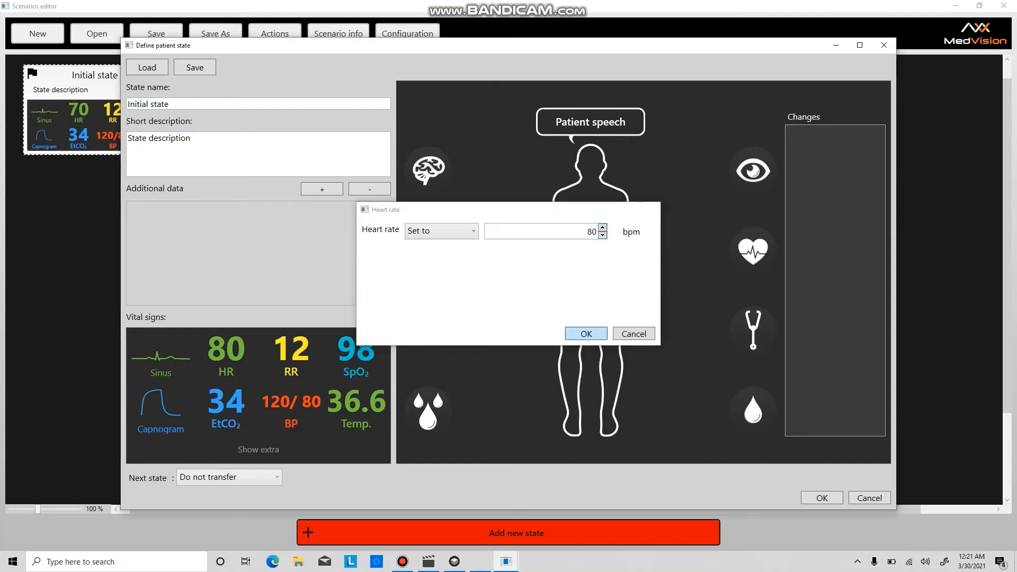
left_click(586, 334)
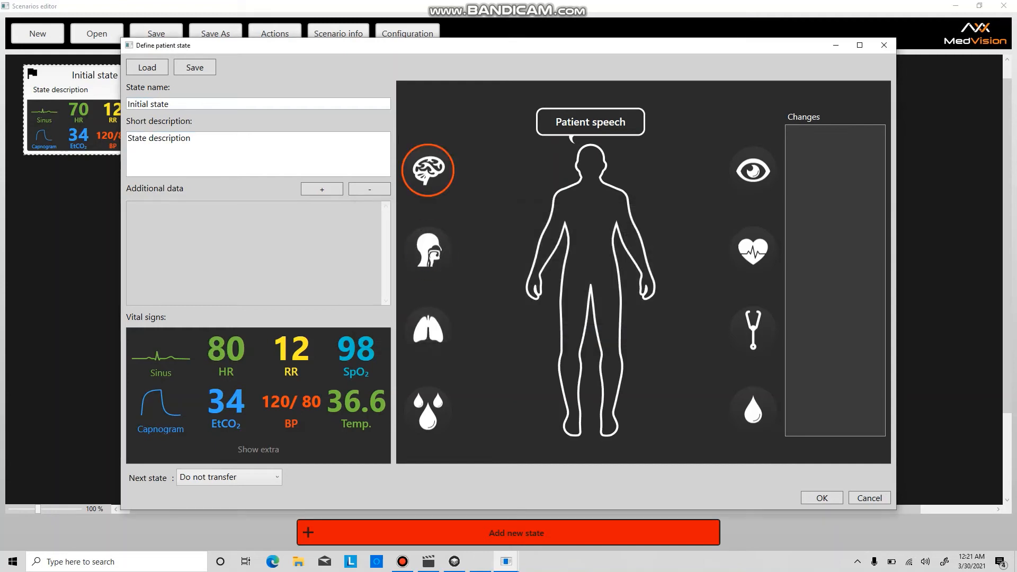
- Enable clonic convulsions in the Initial state's brain settings
left_click(428, 170)
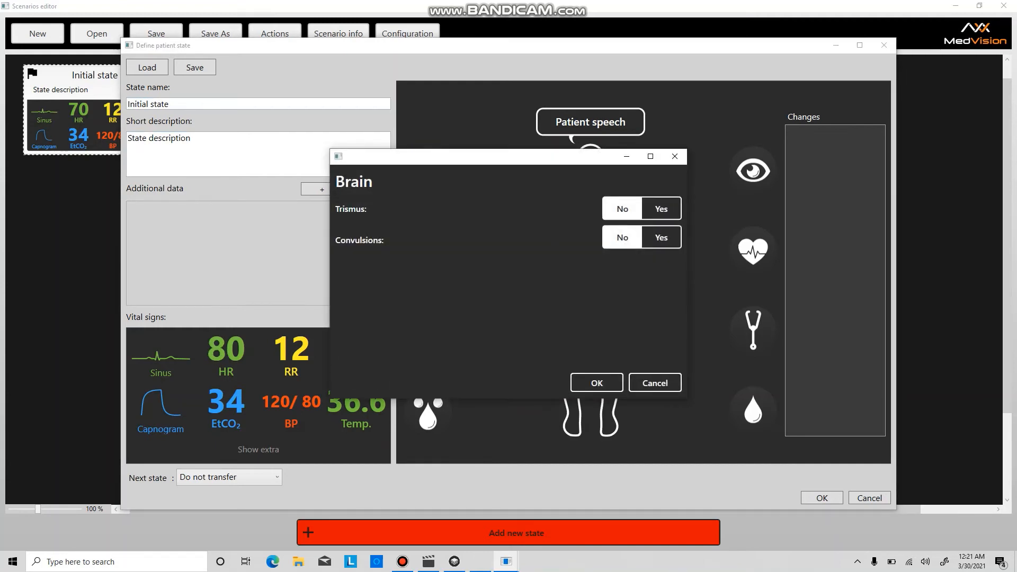
left_click(661, 237)
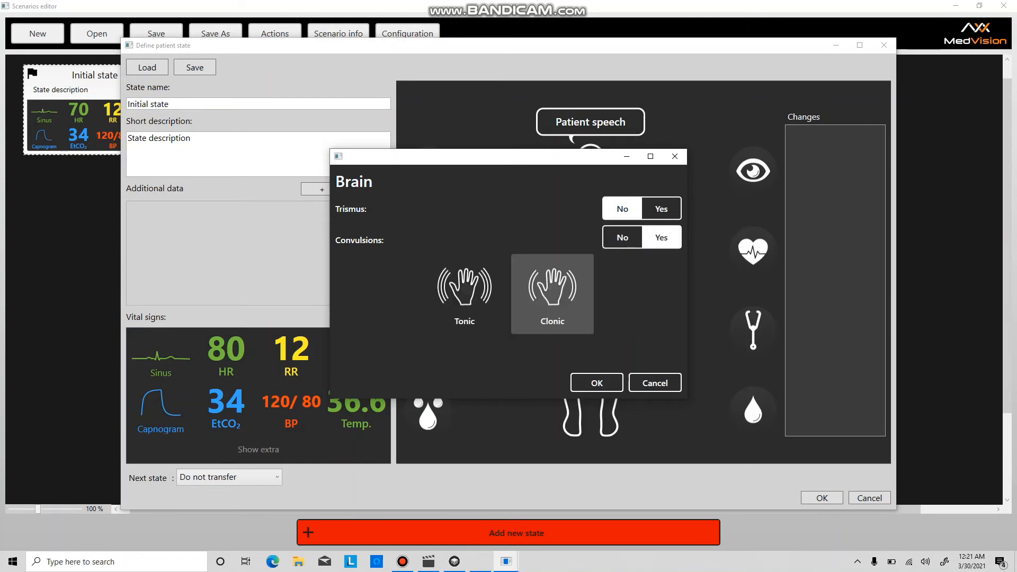
left_click(597, 383)
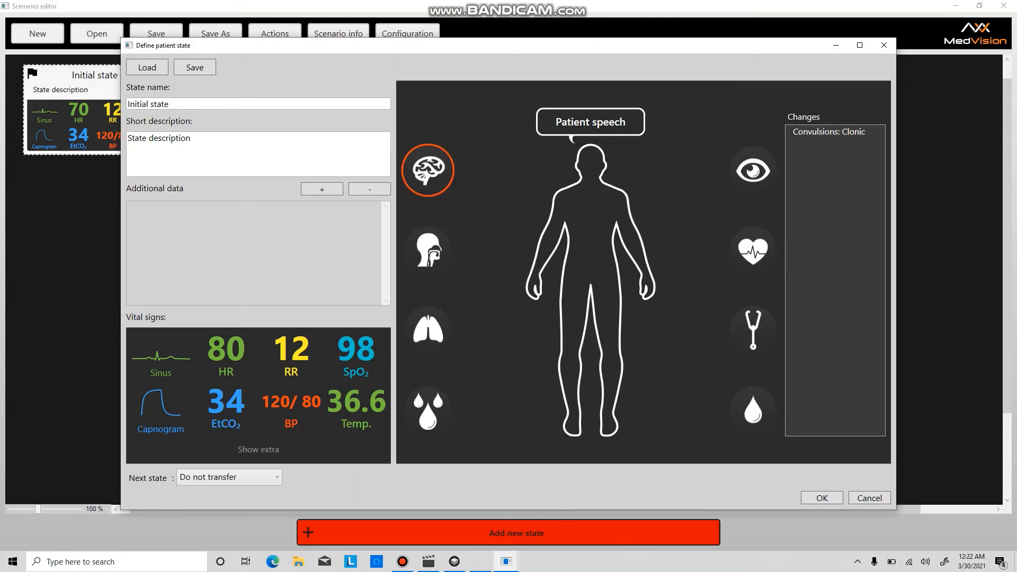
- Set the Initial state's ECG rhythm to Ventricular fibrillation and save the state definition
left_click(161, 363)
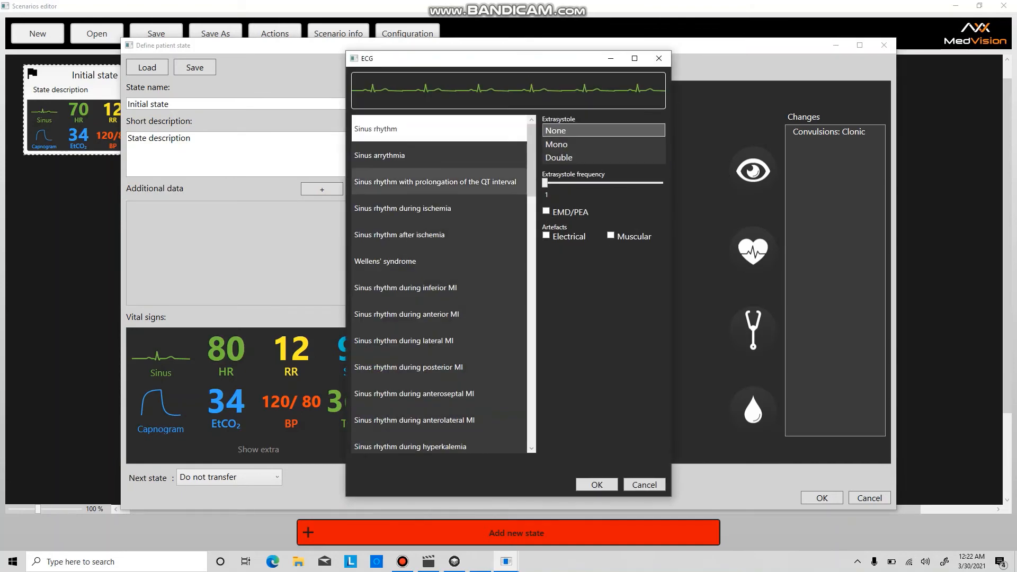
scroll(439, 209, "down", 11)
scroll(438, 208, "down", 4)
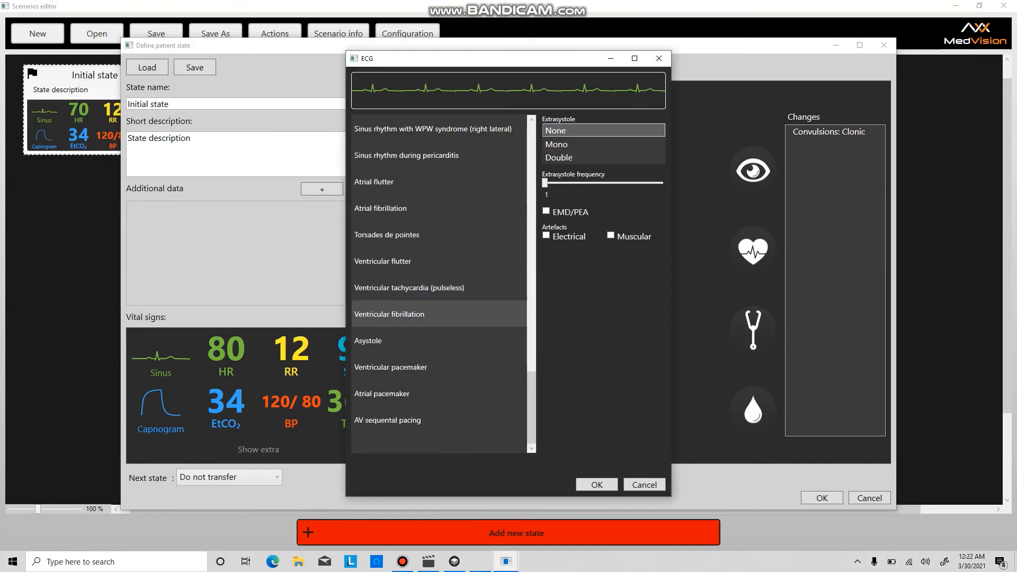
left_click(389, 314)
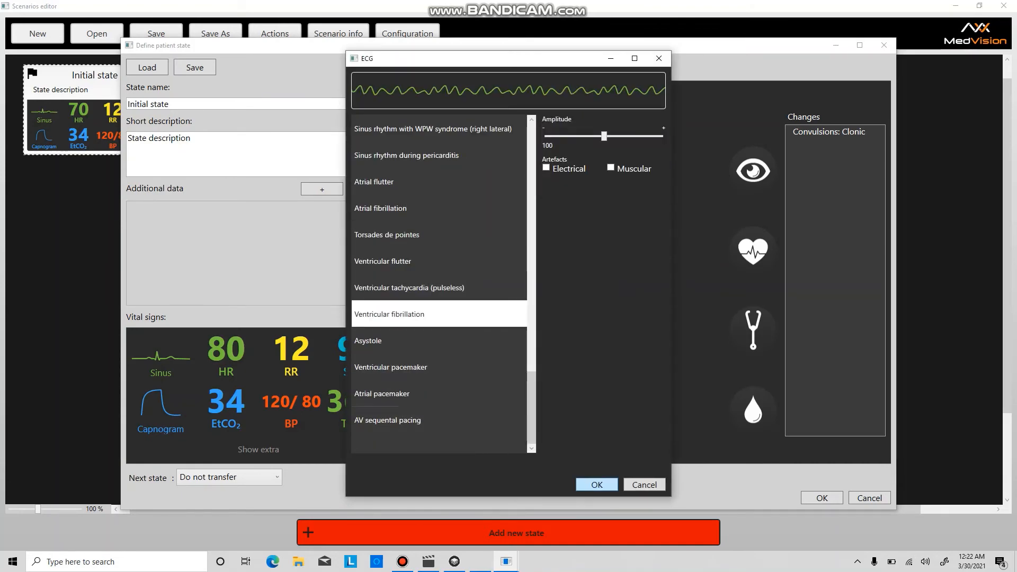
left_click(597, 485)
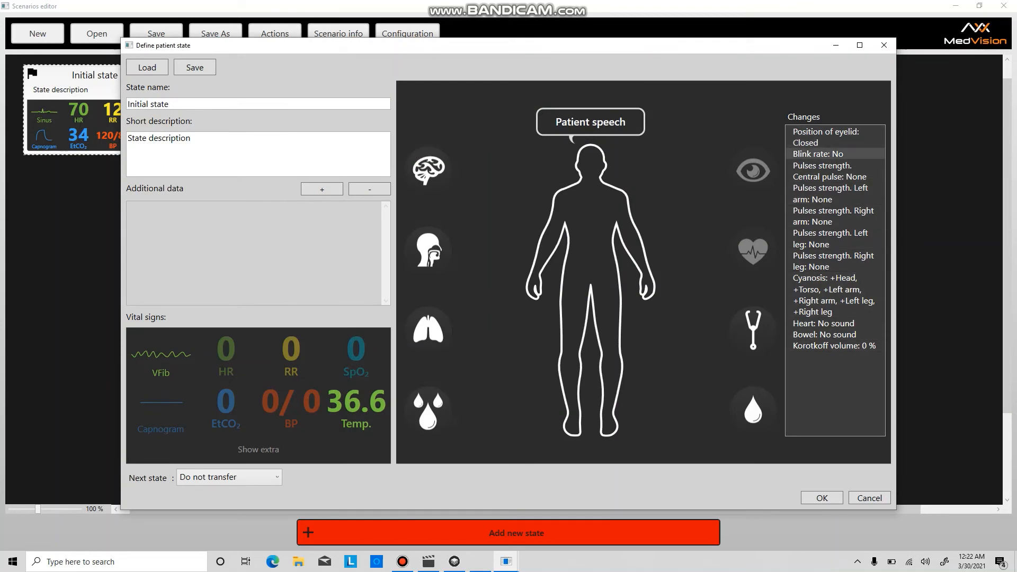
key("Return")
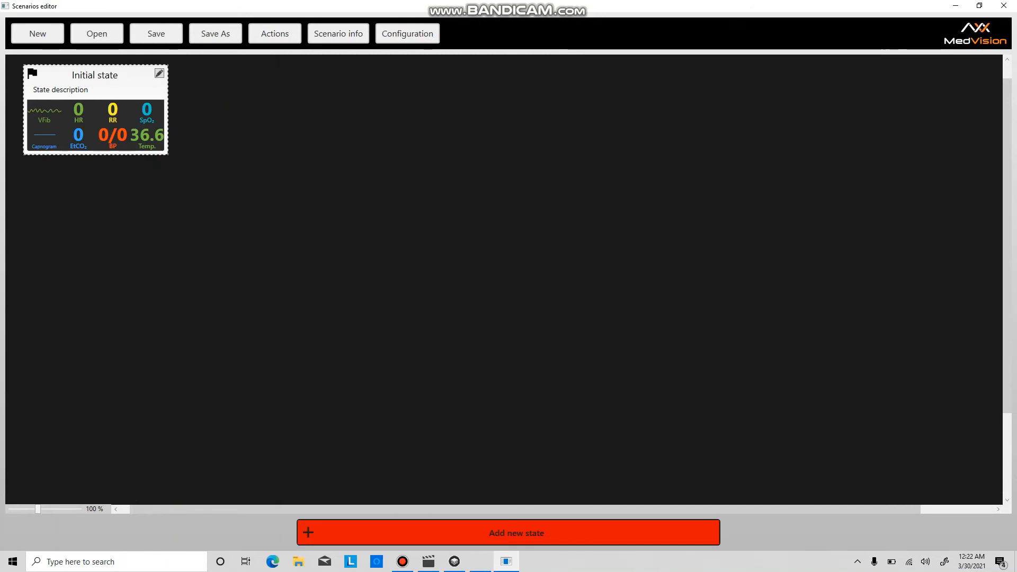
- Add a second state, view its definition without changing it, and connect the Initial state to it with a trigger
left_click(509, 533)
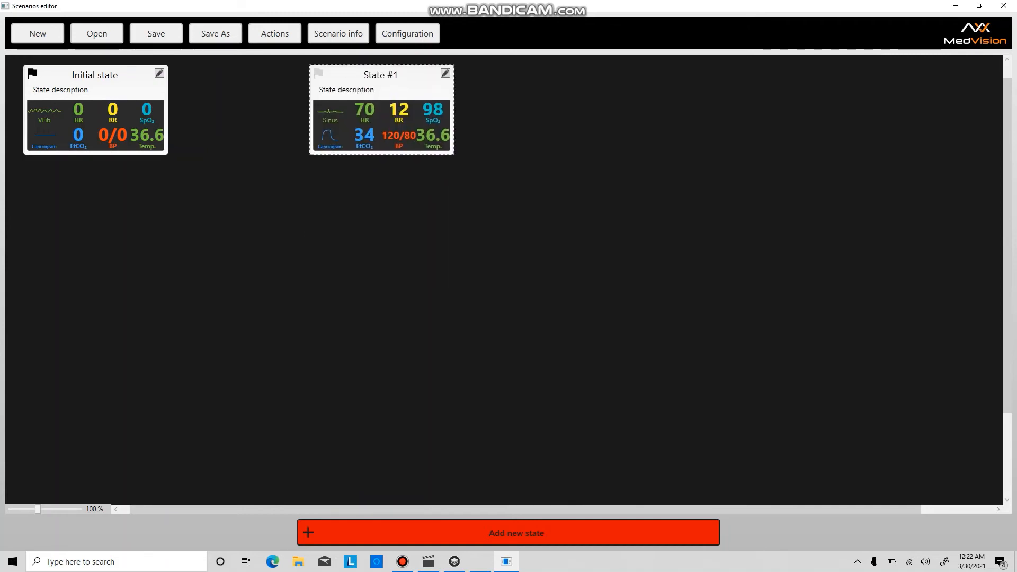
left_click(445, 74)
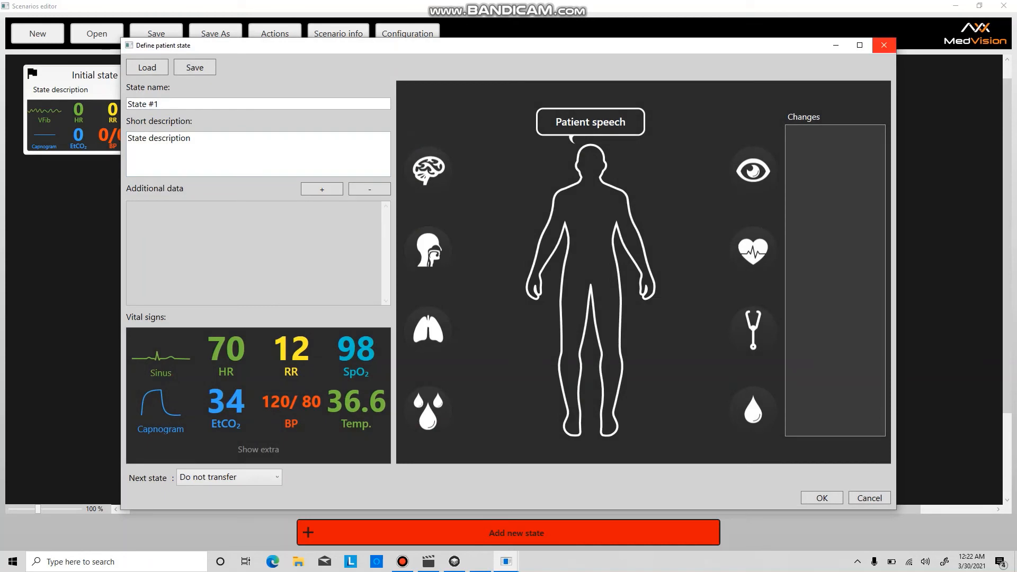
left_click(884, 45)
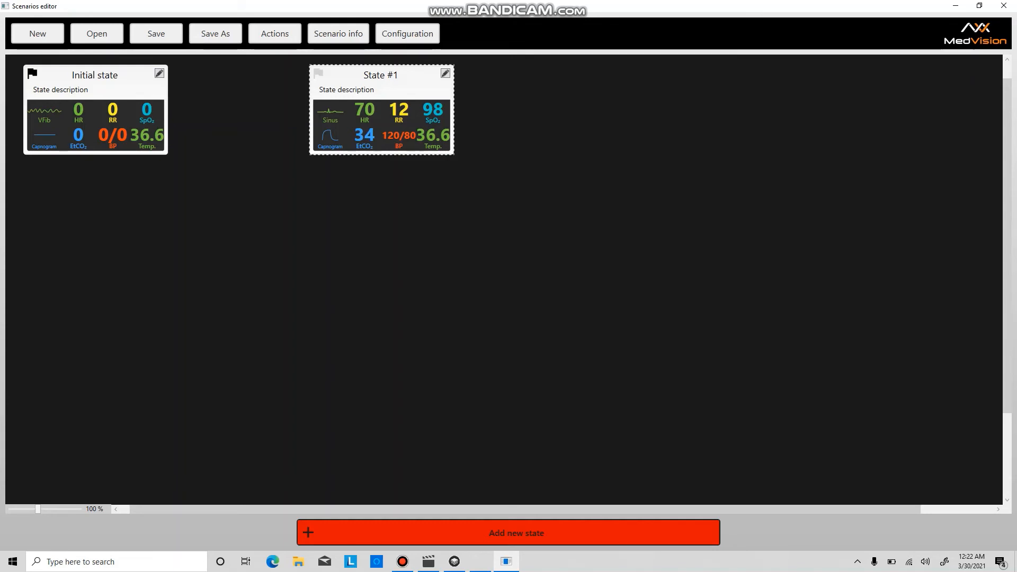
left_click_drag(107, 106, 404, 118)
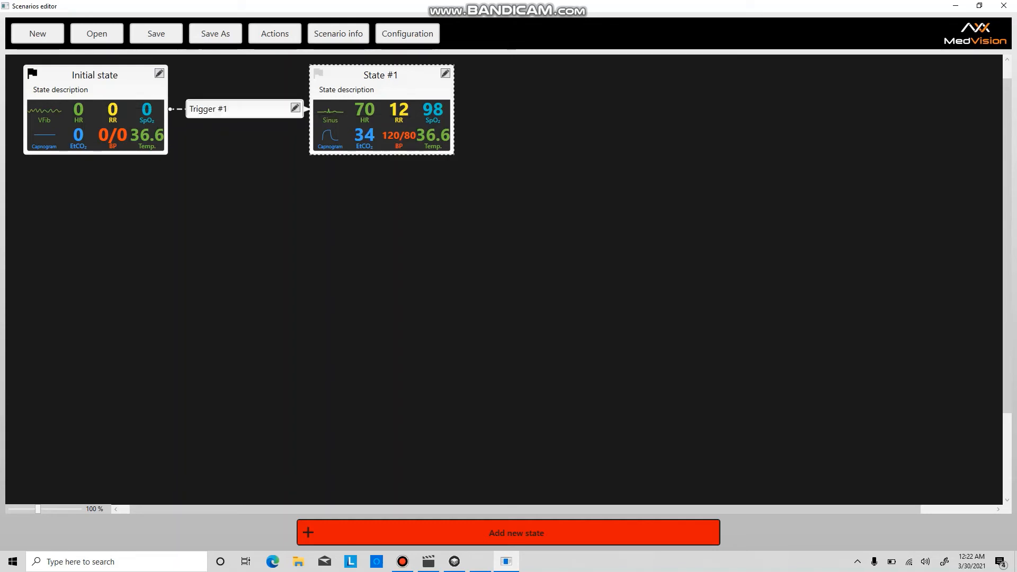
- Define the trigger between the two states by adding the action Start CPR, allowed at any time
left_click(295, 109)
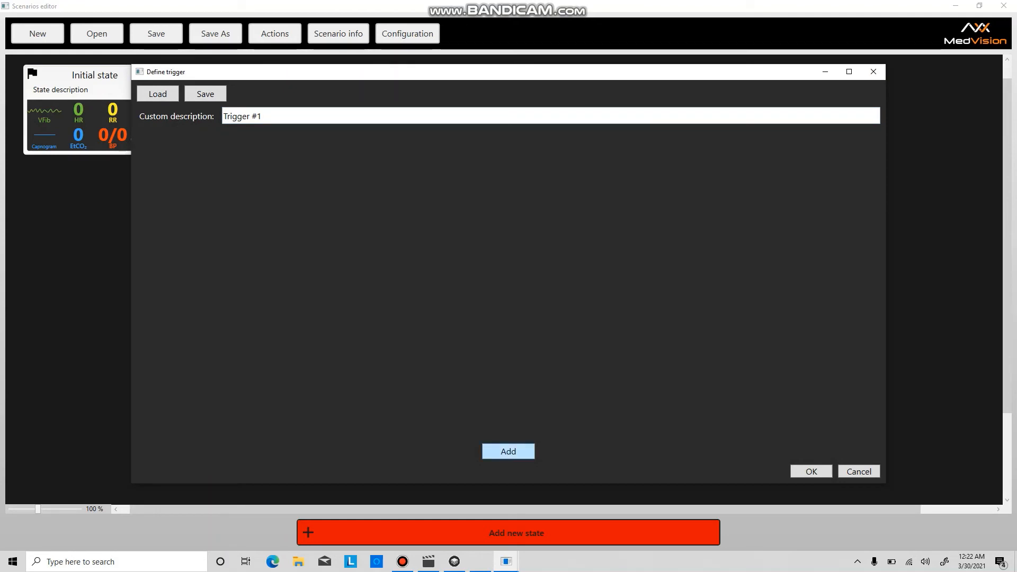
left_click(508, 452)
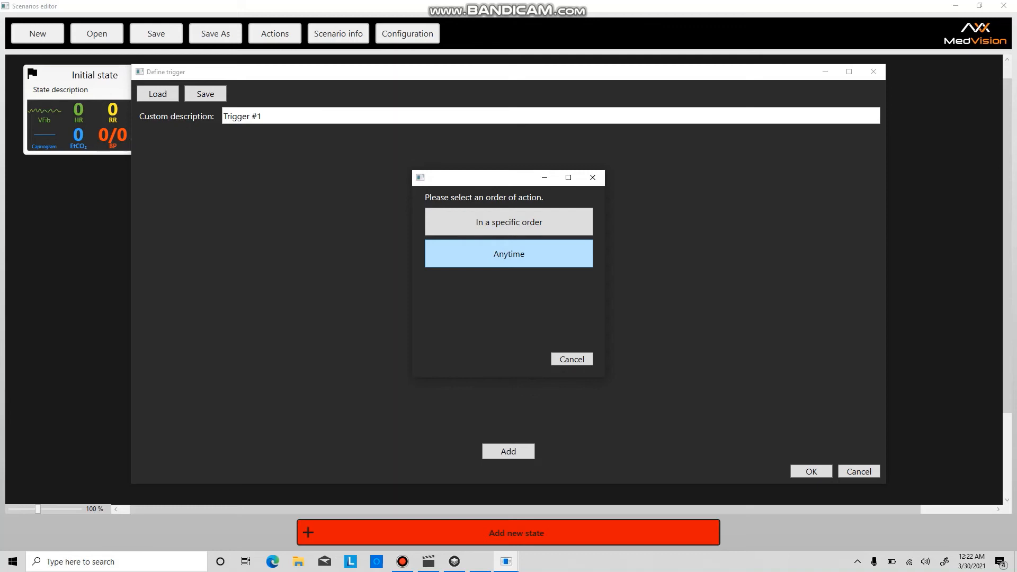
left_click(509, 254)
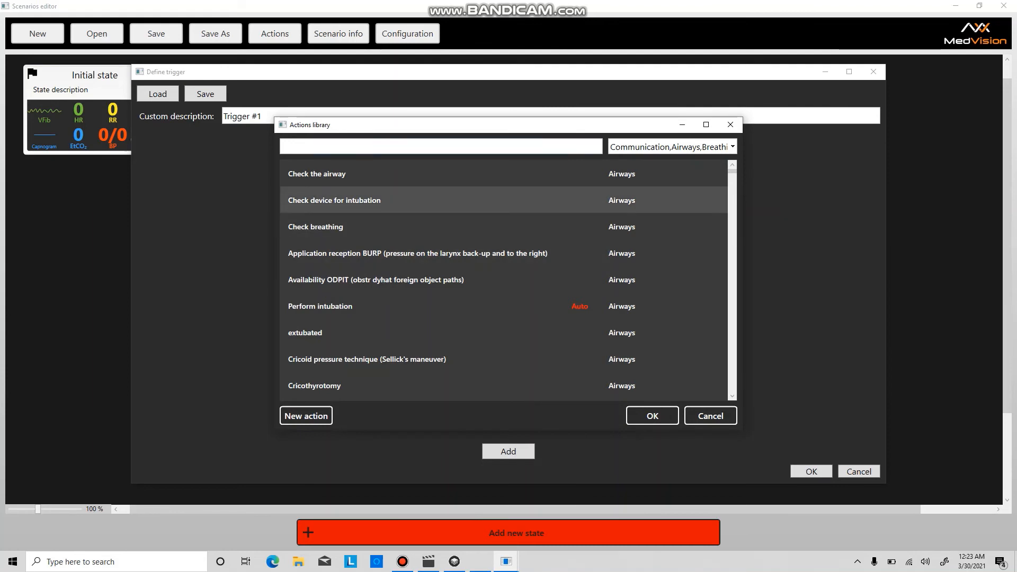
left_click(284, 147)
type("c")
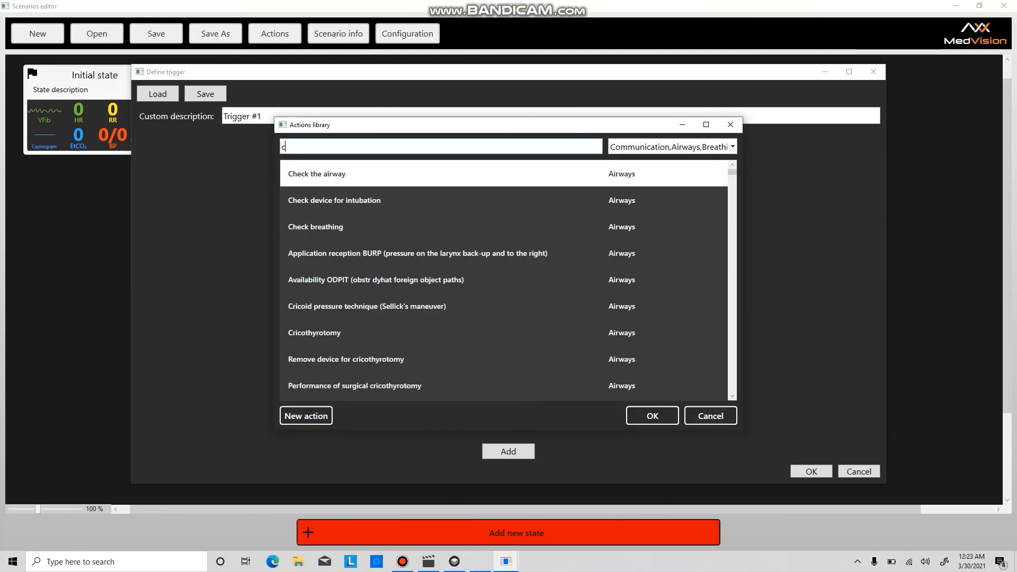
type("p")
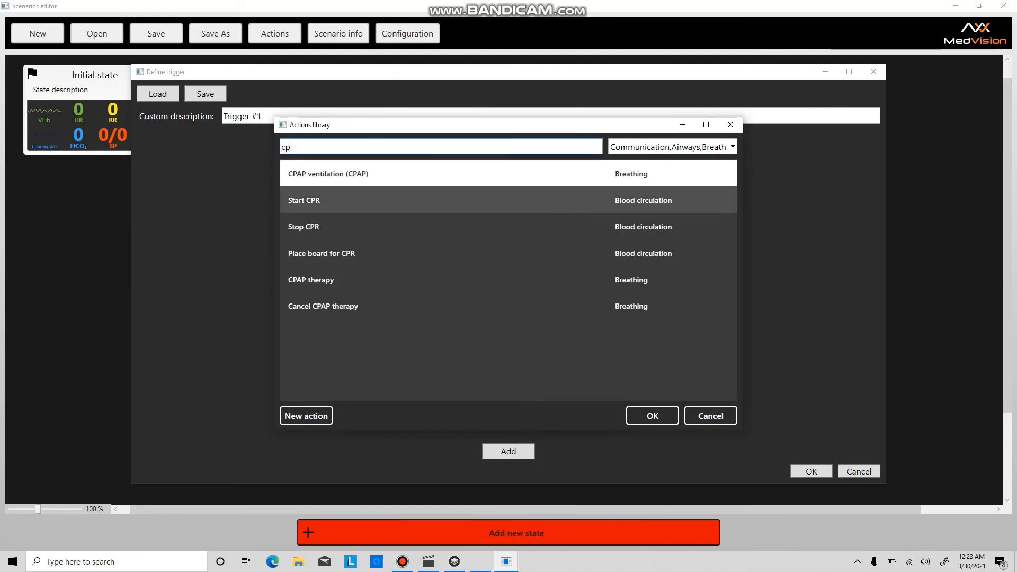
left_click(328, 201)
left_click(652, 416)
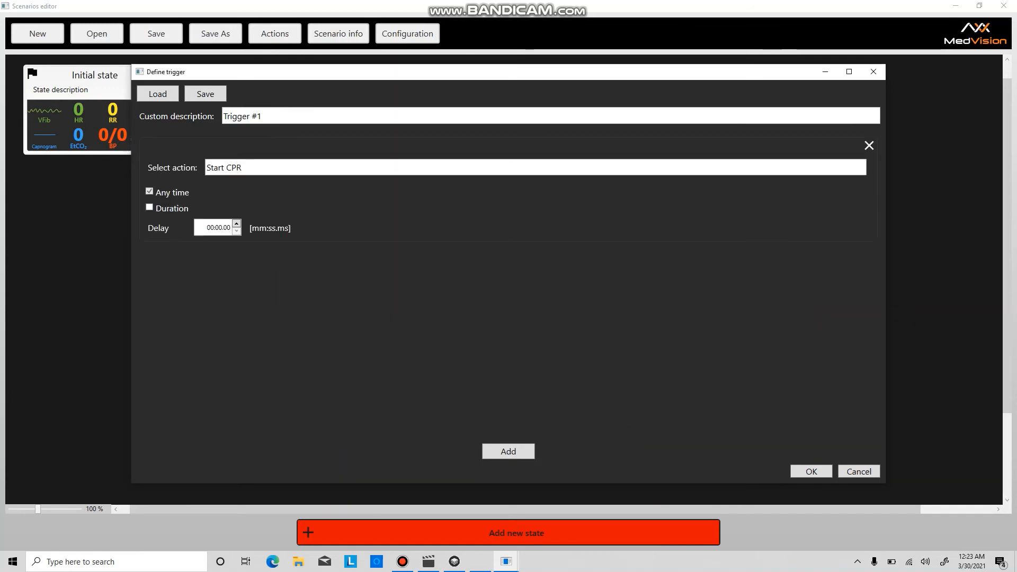
- Add the Deliver shock action, allowed at any time, to the same trigger and confirm the trigger definition
left_click(508, 451)
left_click(509, 254)
type("s")
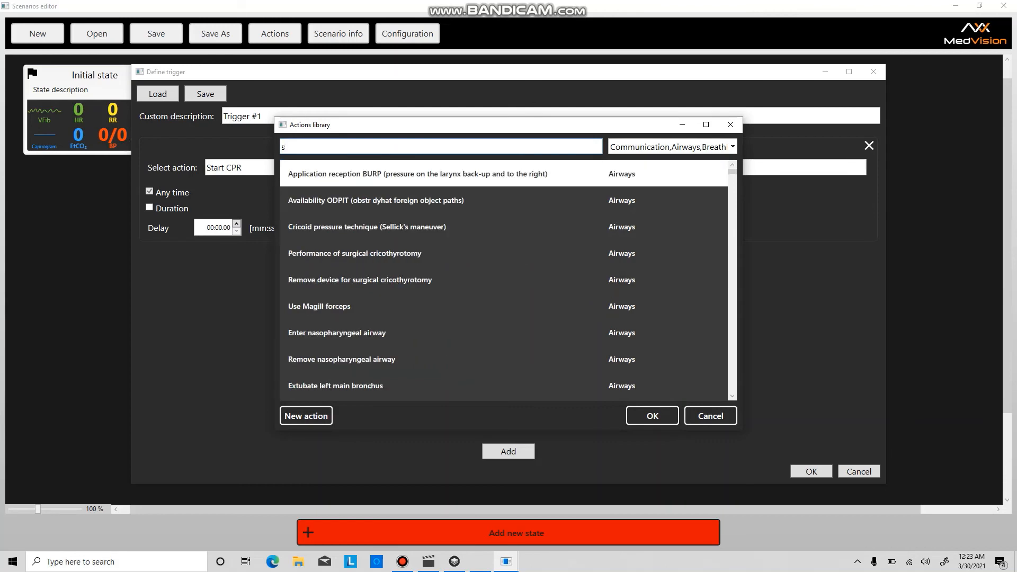
type("ho")
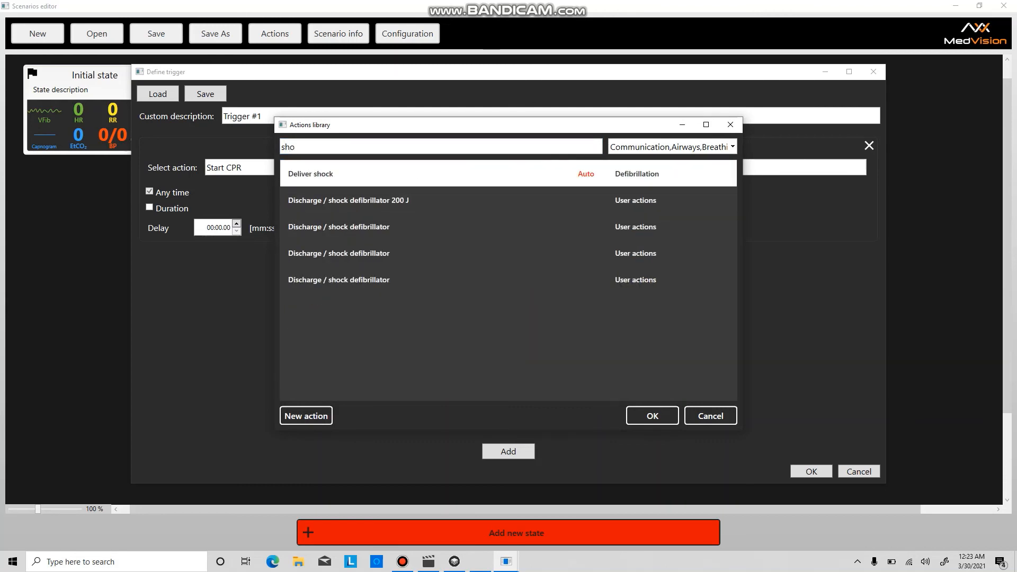
left_click(652, 416)
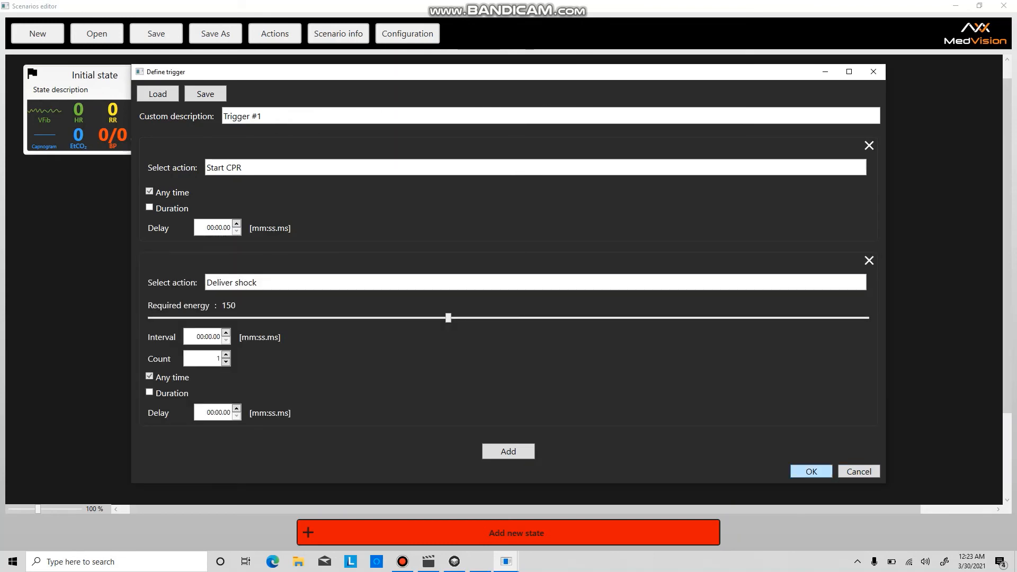
left_click(811, 471)
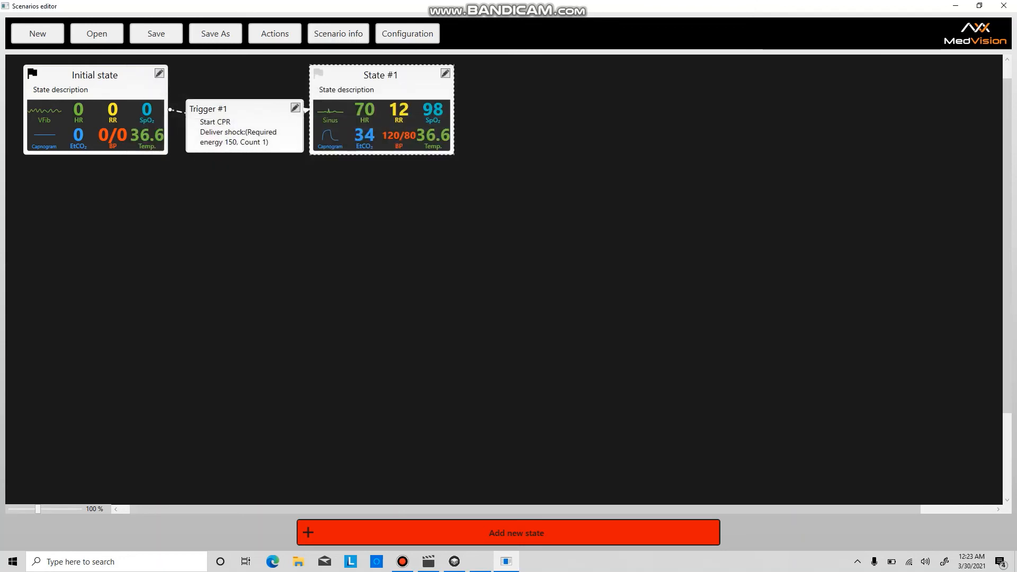
- Spread out the diagram by moving State #1 further right and placing the trigger block between the states near the canvas's upper edge
left_click_drag(380, 78, 428, 87)
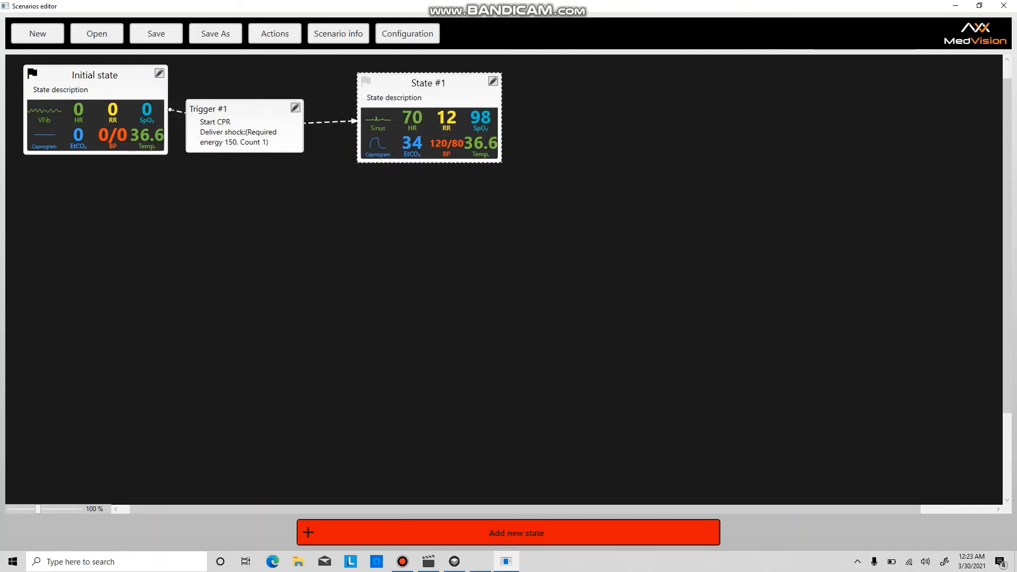
left_click_drag(233, 109, 261, 106)
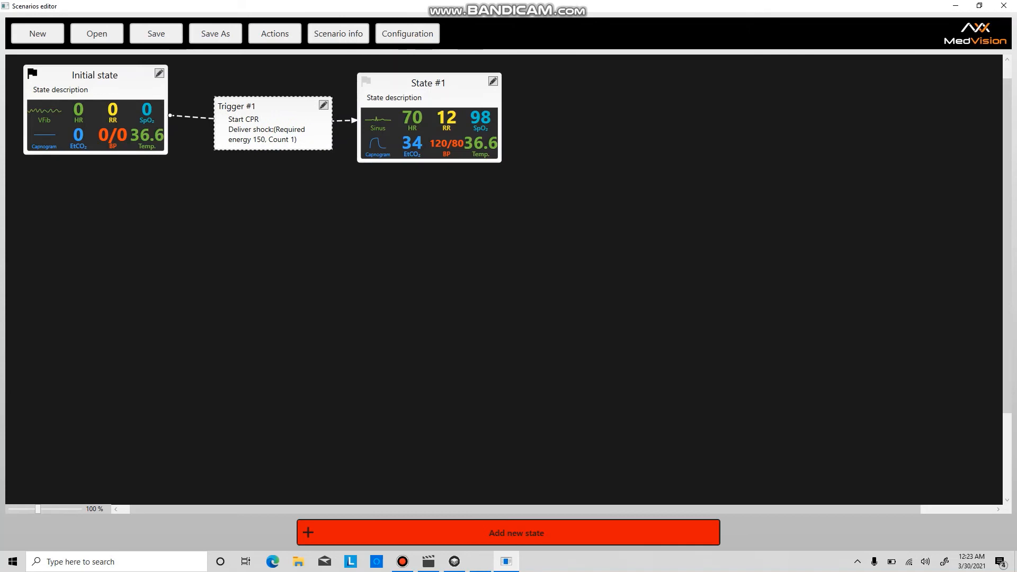
left_click_drag(238, 108, 239, 69)
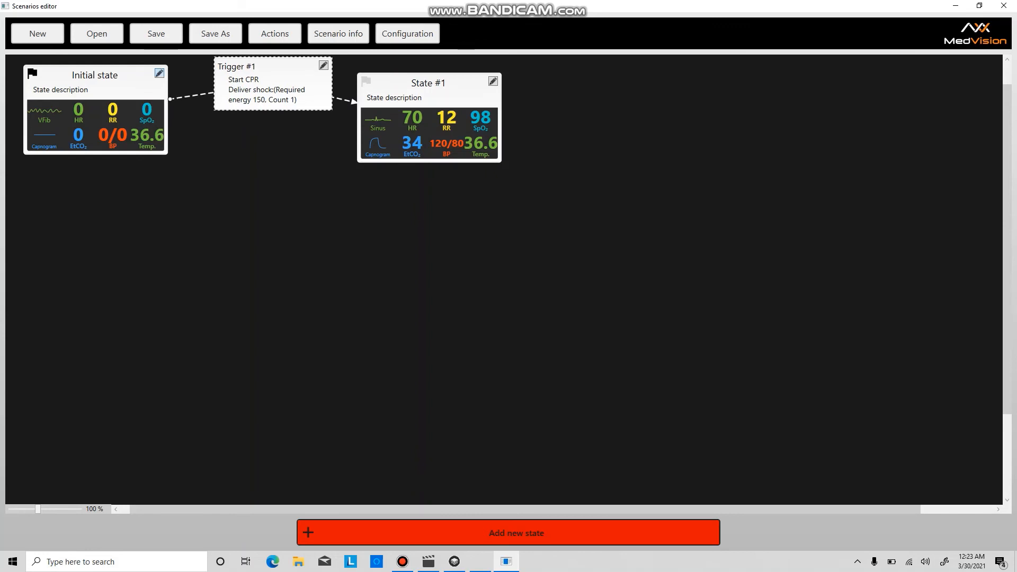
- Set the Initial state's next state to State #1 with a transition time of 01:05, and shift State #1 further right on the canvas
left_click(160, 74)
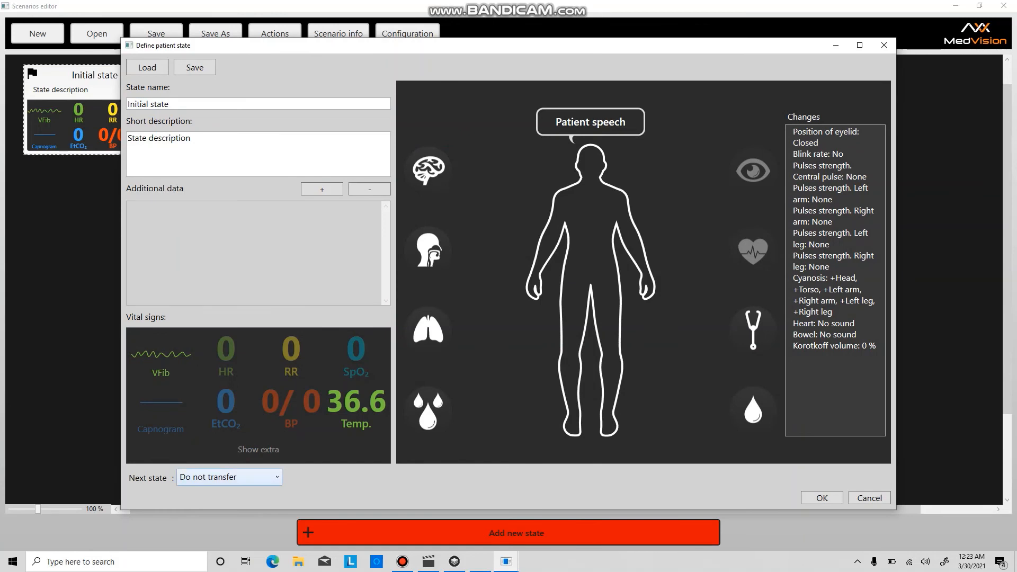
left_click(229, 478)
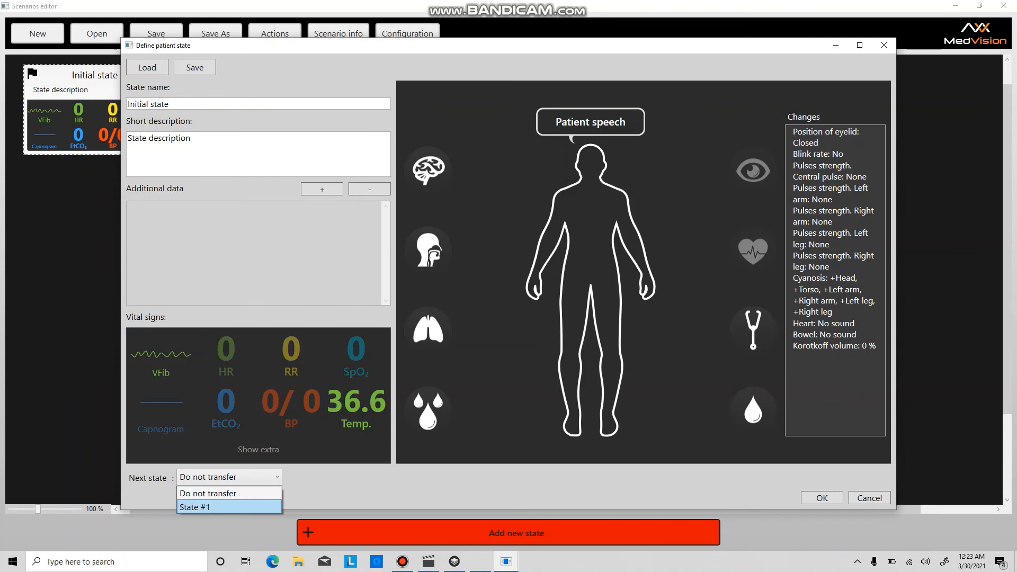
left_click(230, 507)
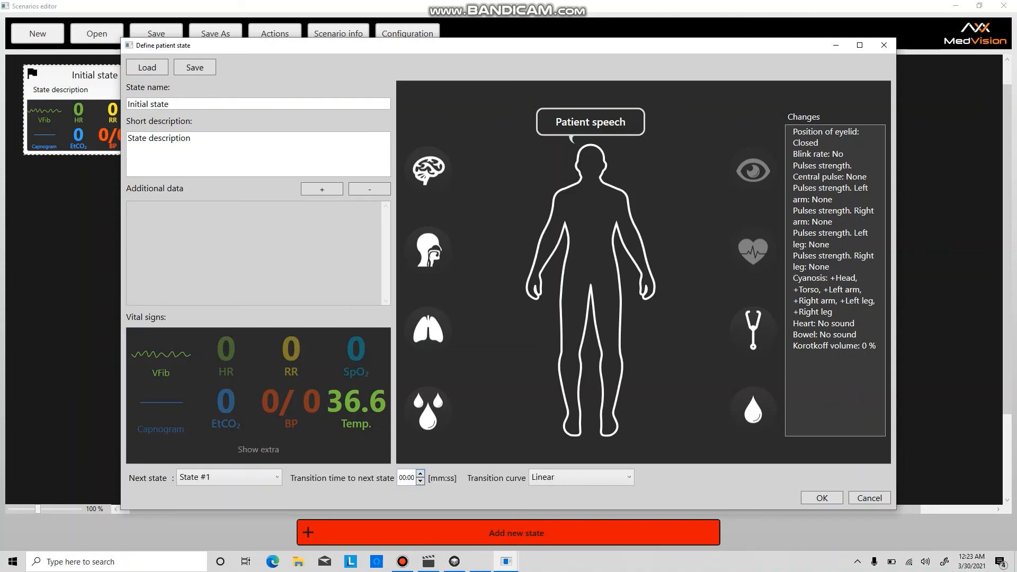
left_click(420, 474)
left_click(421, 473)
left_click(822, 498)
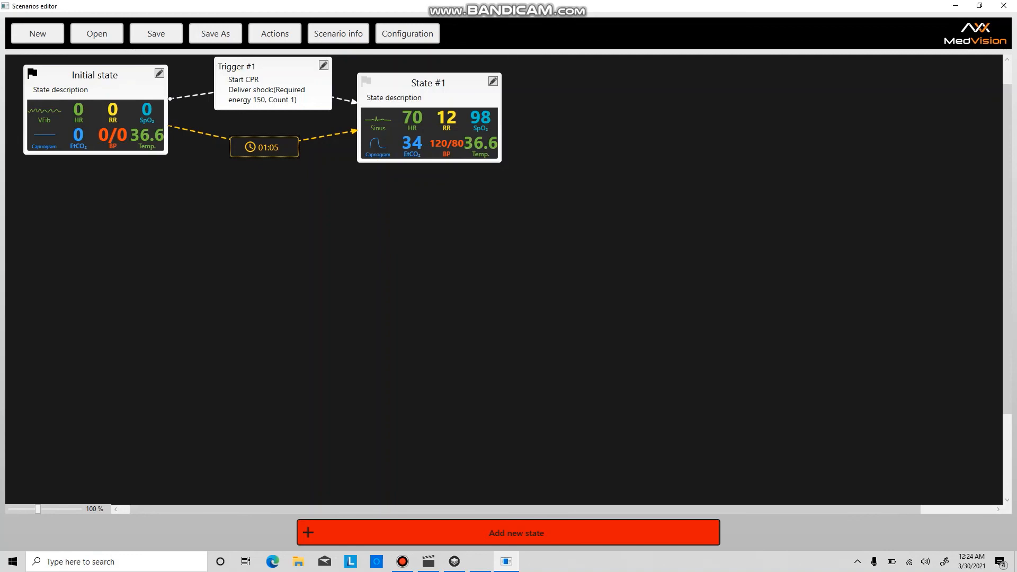
left_click_drag(428, 84, 460, 76)
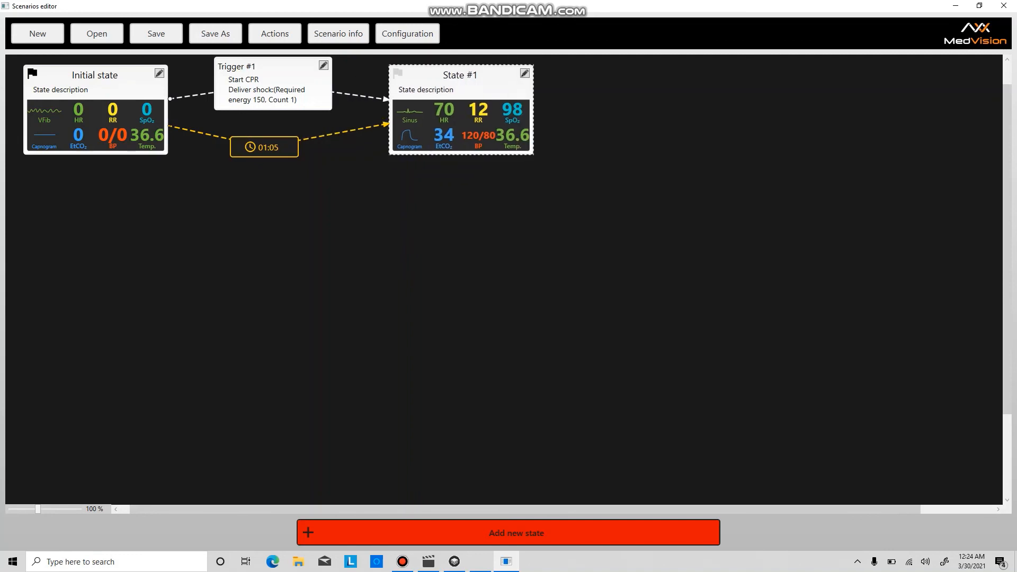
- Add a new state below and between the two existing states, and link the Initial state to it with a trigger
left_click(509, 533)
left_click_drag(503, 425, 261, 226)
left_click_drag(95, 112, 260, 268)
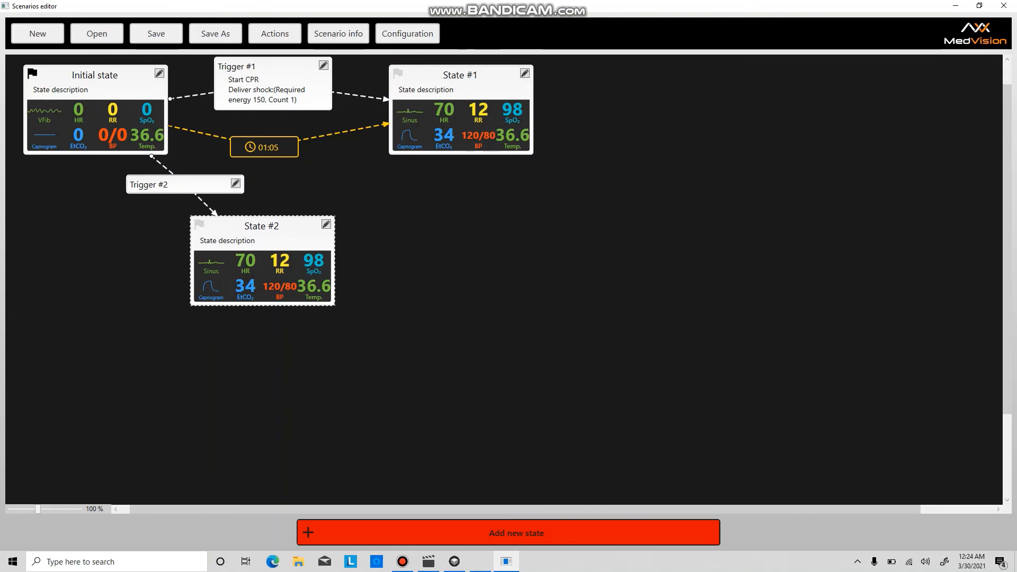
left_click_drag(262, 233, 286, 256)
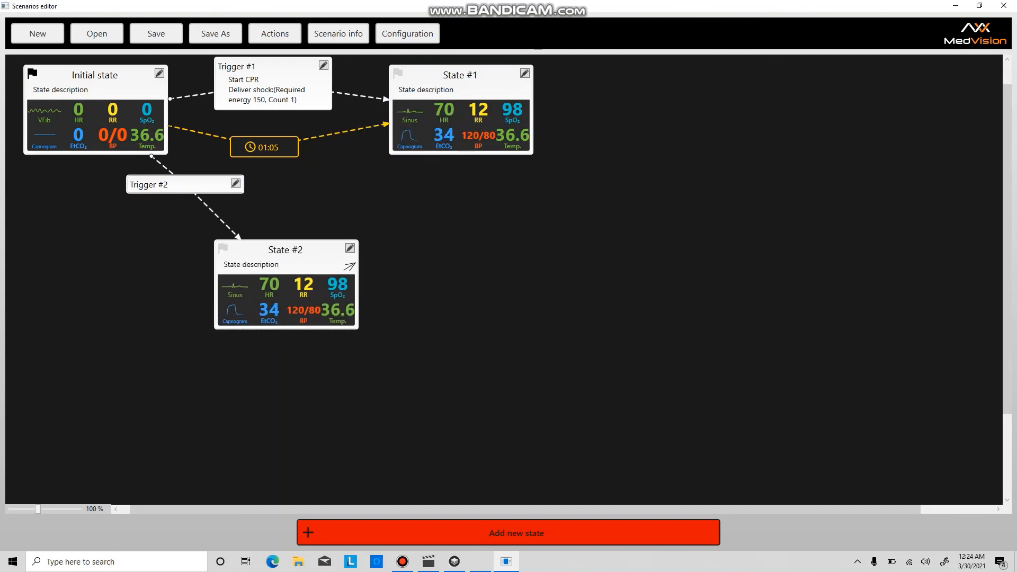
- Link State #2 to State #1 with a trigger and move that trigger block slightly up and right, level with Trigger #2
left_click_drag(349, 267, 452, 149)
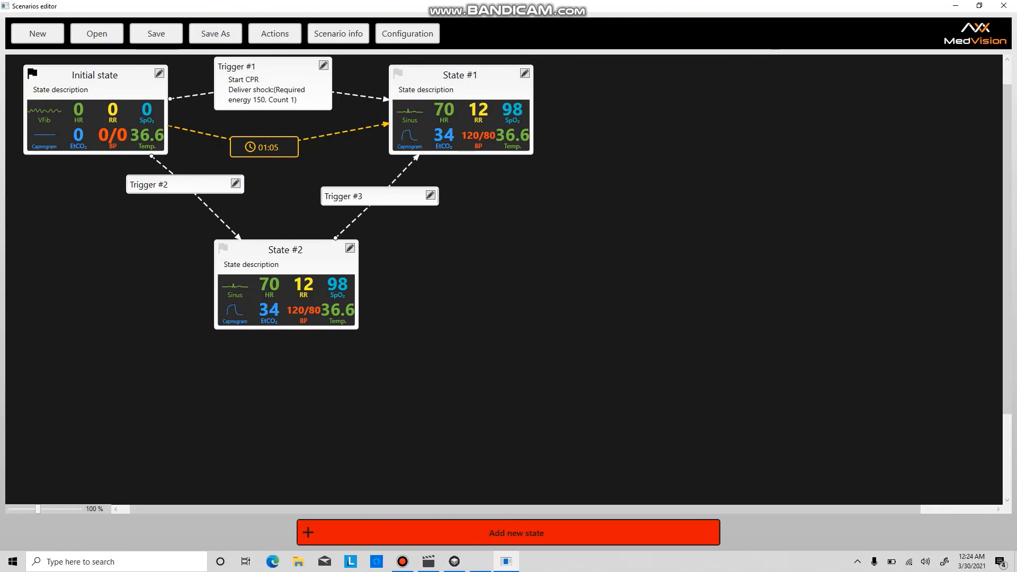
left_click(387, 198)
left_click_drag(386, 197, 399, 187)
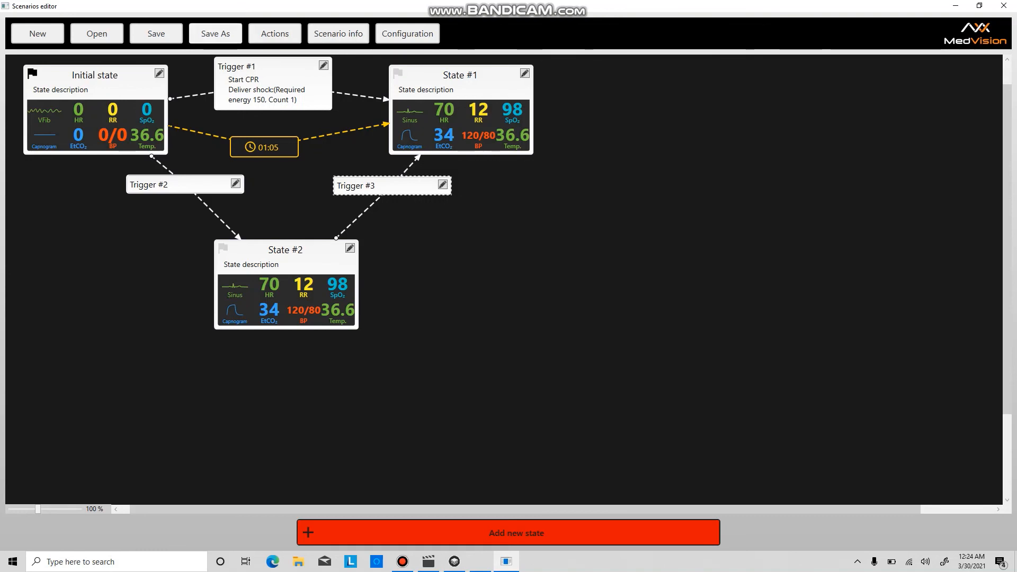
- Save the scenario as a new JSON file named medvision in the Auto folder
left_click(216, 33)
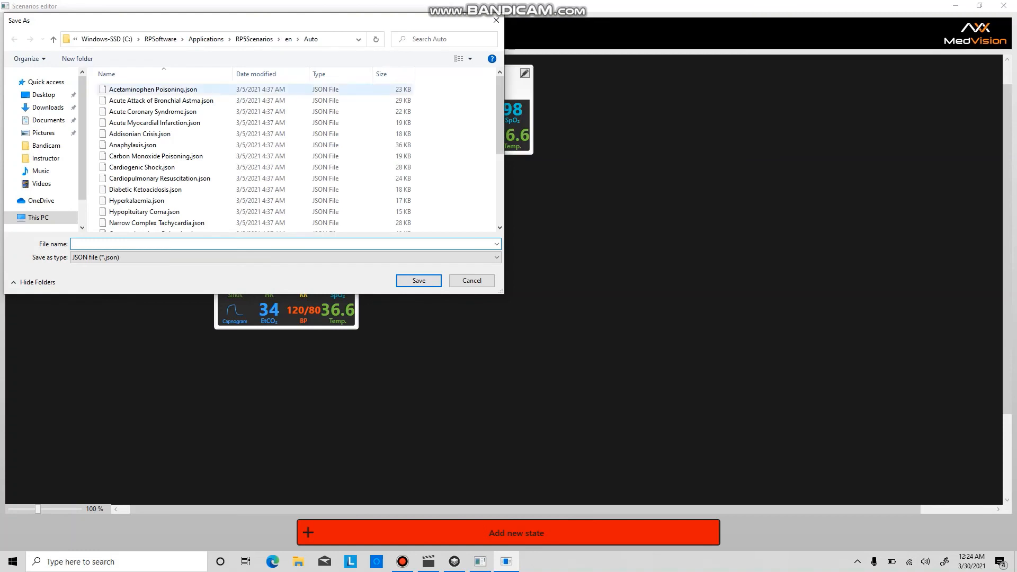
type("medvision")
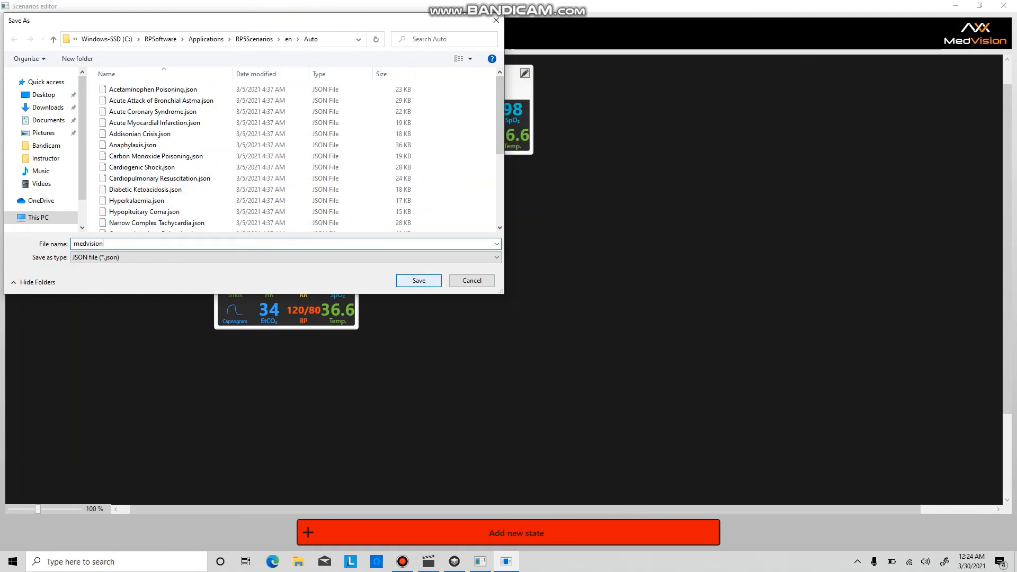
key("Return")
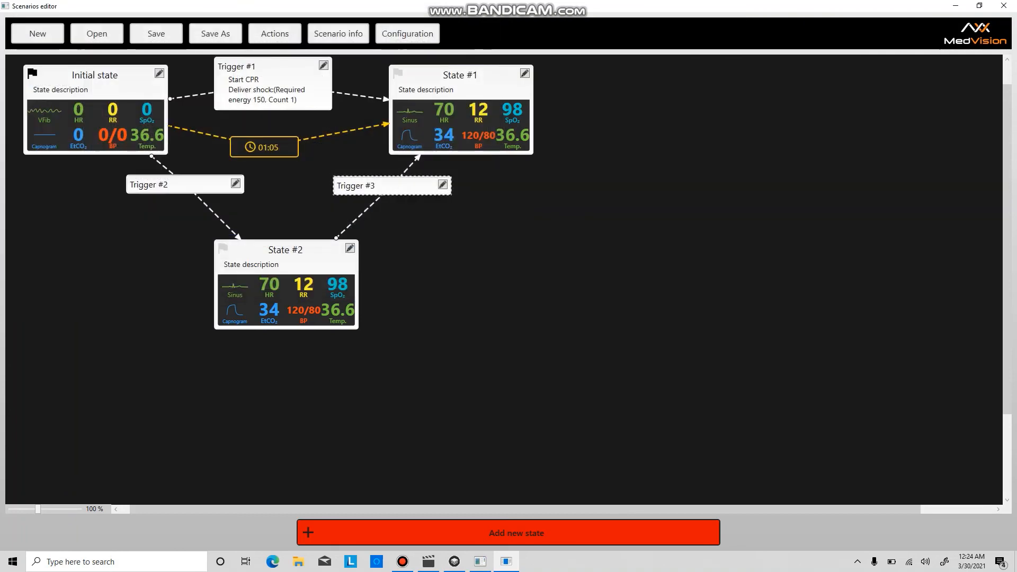